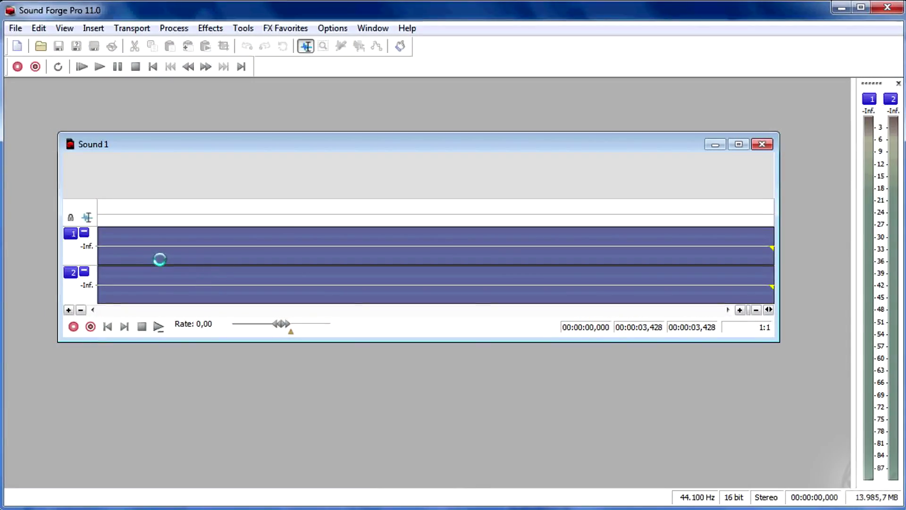
# - Open Mix/Replace (Ctrl+M) with drum_loop11.wav as the source for Sound 1
pyautogui.hotkey('ctrl', 'm')
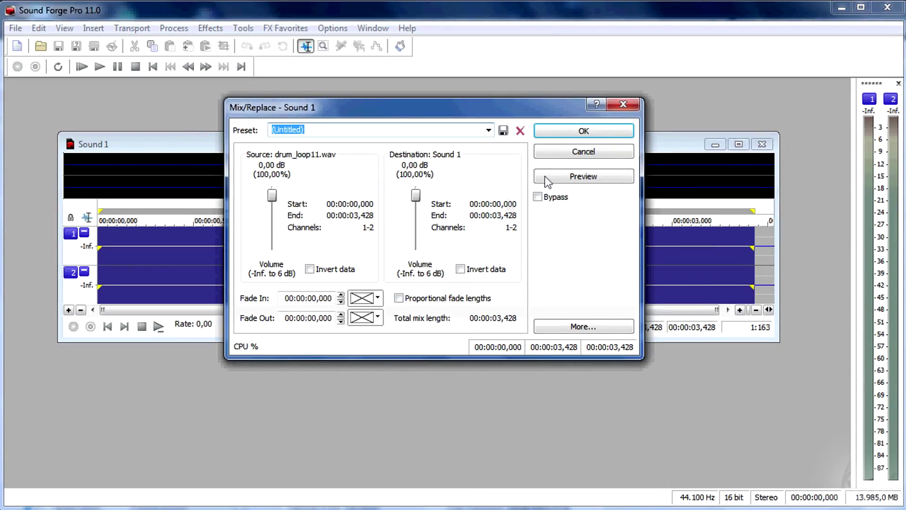
# - Mix drum_loop11.wav into Sound 1, then mix drum_loop3.wav into the span from 3.428 s to 13.620 s
pyautogui.click(572, 139)
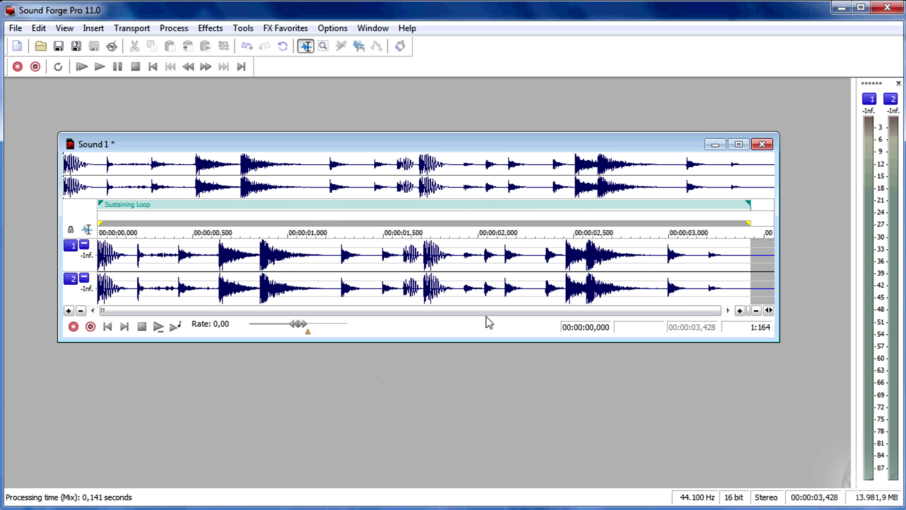
pyautogui.click(750, 257)
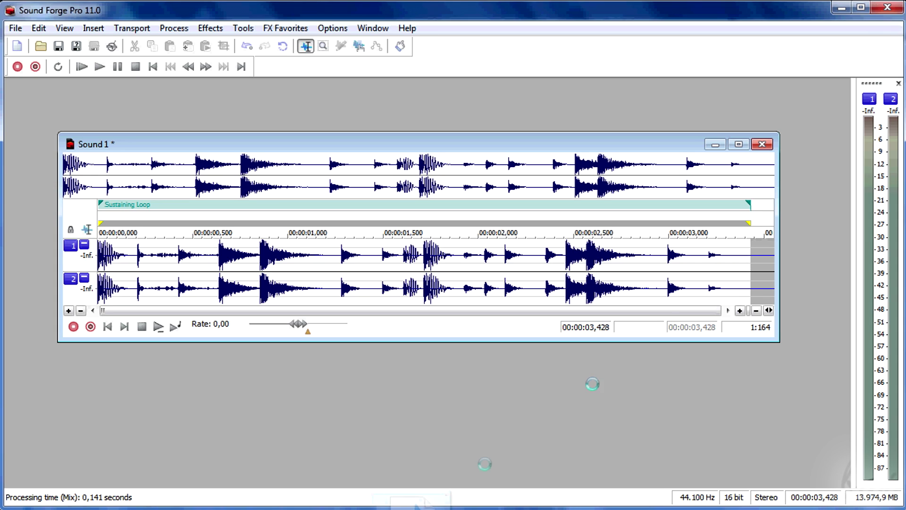
pyautogui.moveTo(754, 279)
pyautogui.mouseDown()
pyautogui.moveTo(706, 285)
pyautogui.moveTo(740, 265)
pyautogui.moveTo(746, 273)
pyautogui.mouseUp()
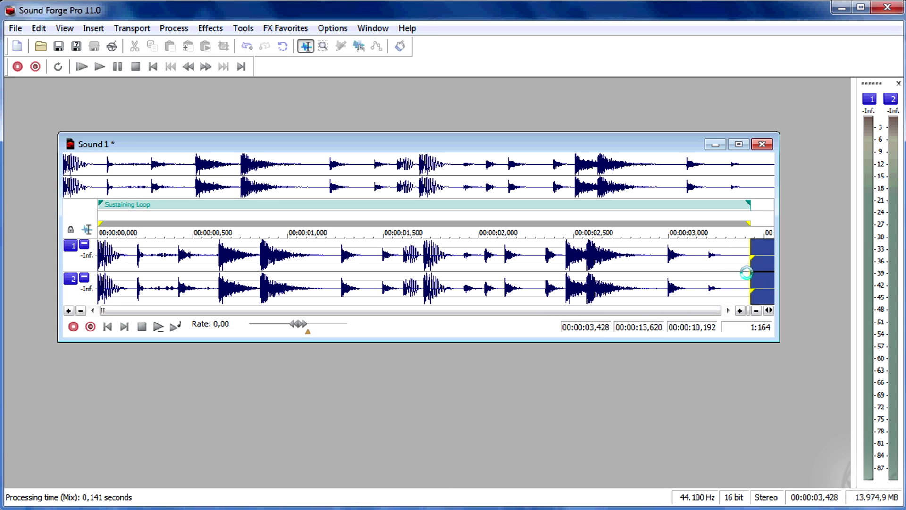
pyautogui.hotkey('ctrl', 'm')
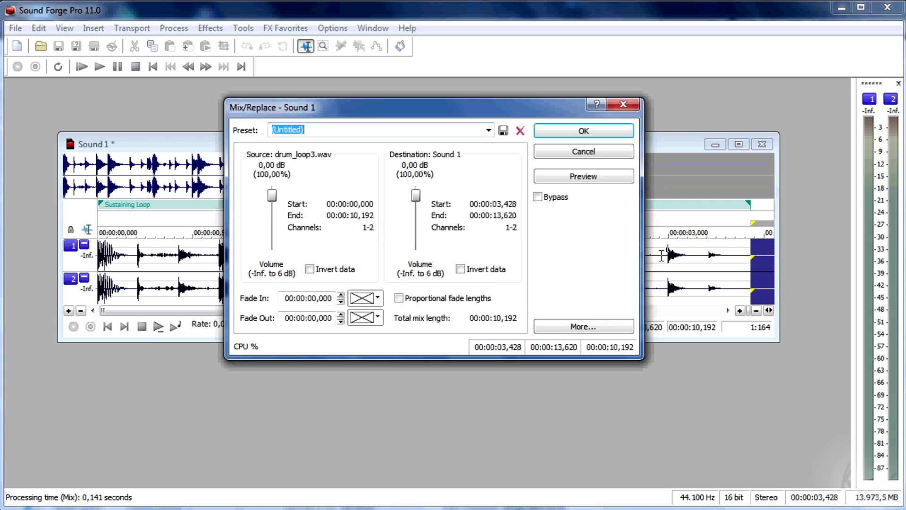
pyautogui.click(592, 130)
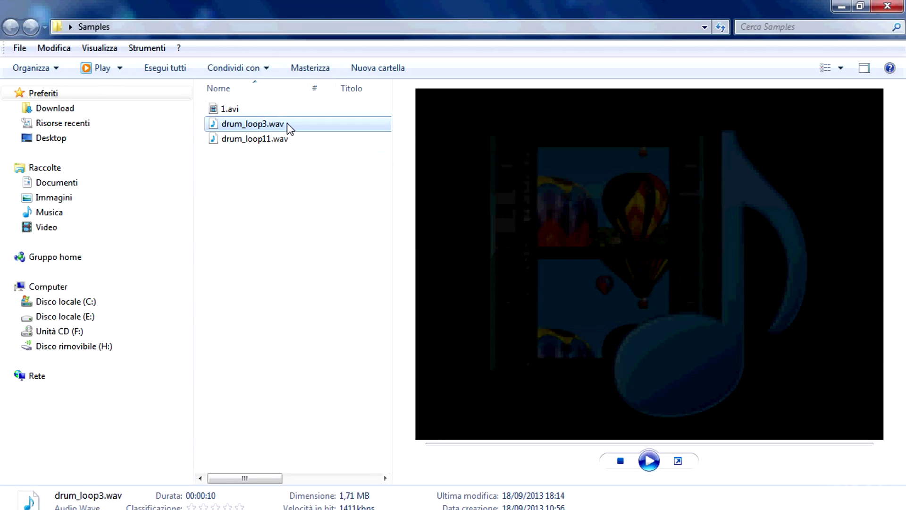
# - Open drum_loop3.wav from the Samples folder by dropping it into the workspace
pyautogui.moveTo(289, 127); pyautogui.dragTo(403, 463)
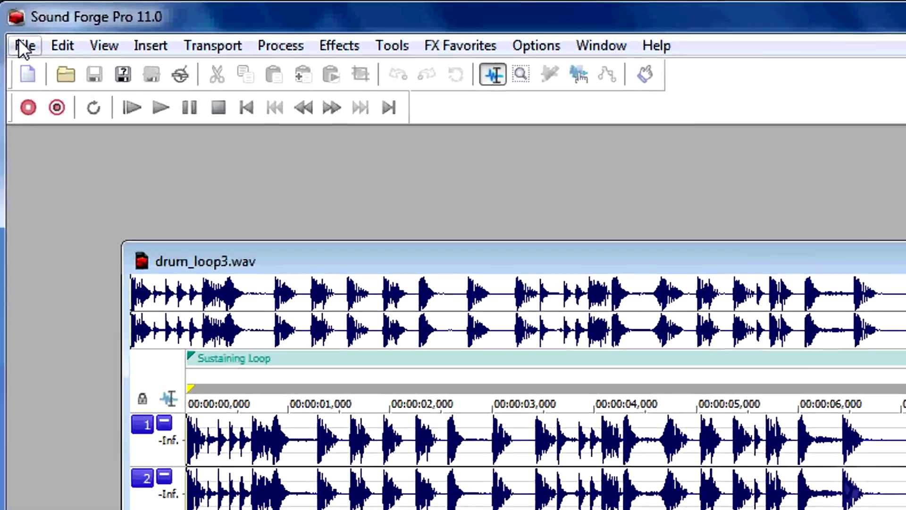
pyautogui.click(16, 29)
pyautogui.click(45, 73)
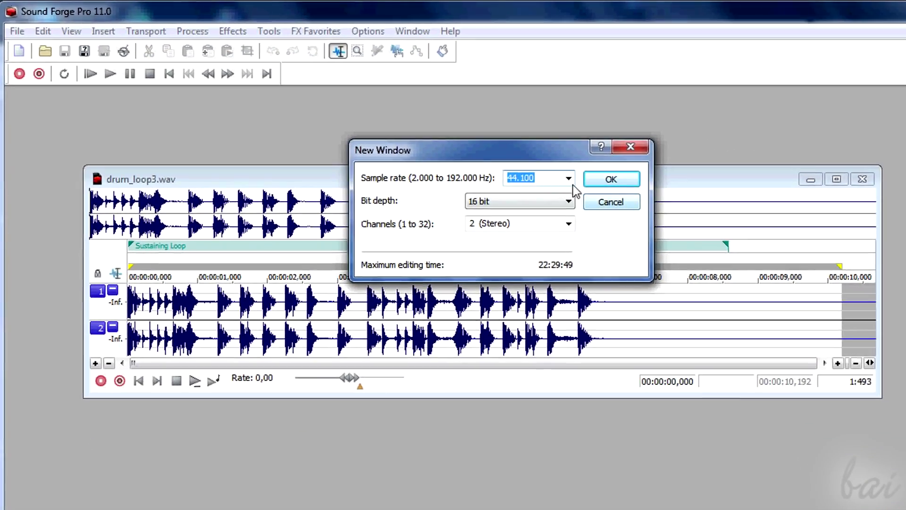
pyautogui.click(831, 248)
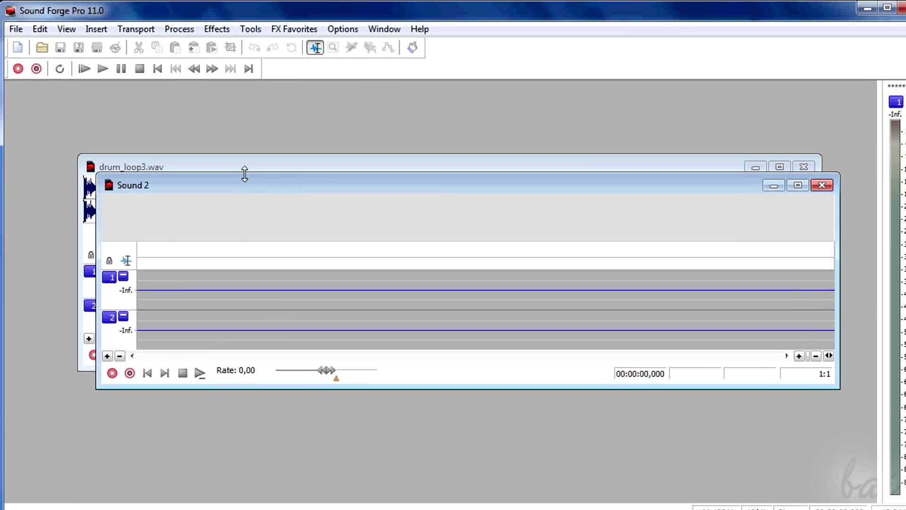
pyautogui.moveTo(270, 199); pyautogui.dragTo(236, 124)
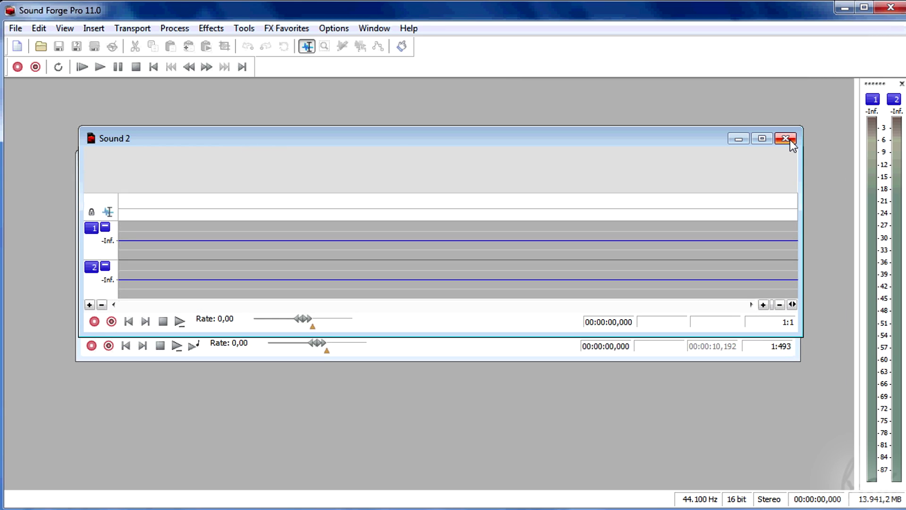
pyautogui.click(790, 140)
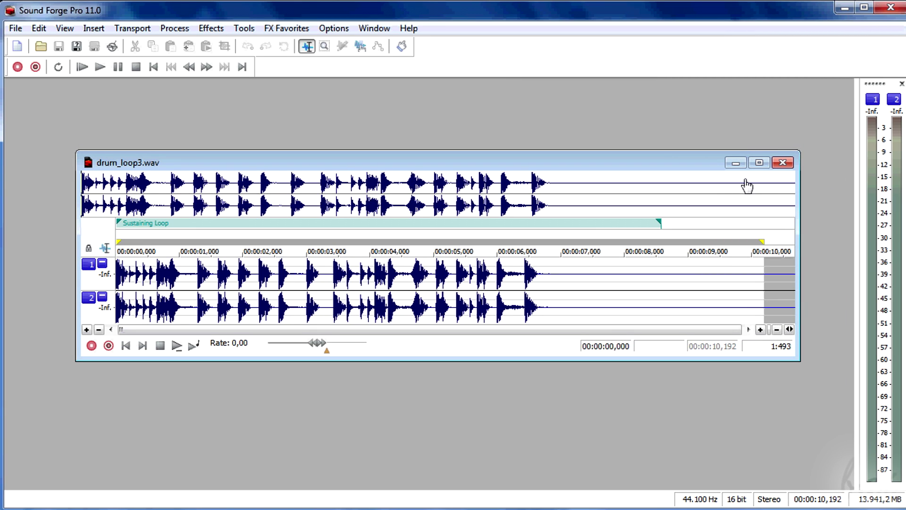
pyautogui.click(734, 164)
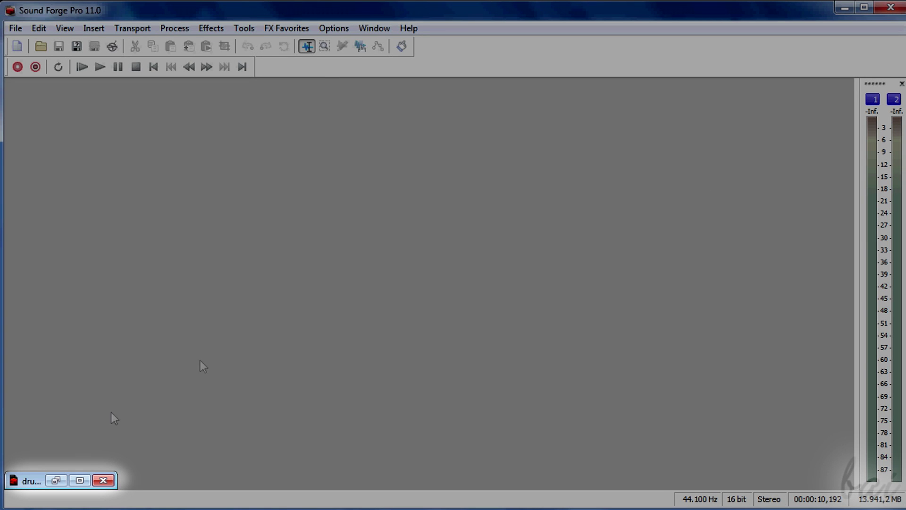
pyautogui.click(57, 481)
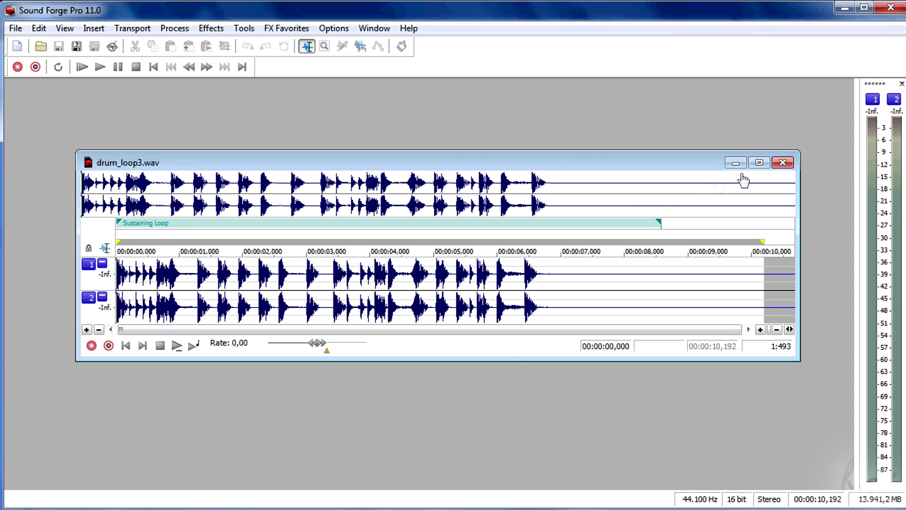
pyautogui.click(760, 163)
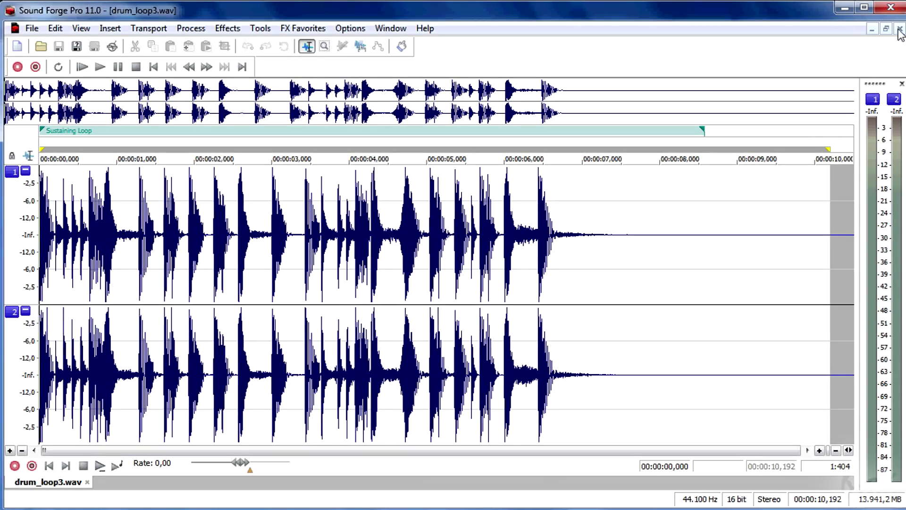
# - Float the drum_loop3.wav window and mix the loop into the span after the first loop
pyautogui.click(885, 29)
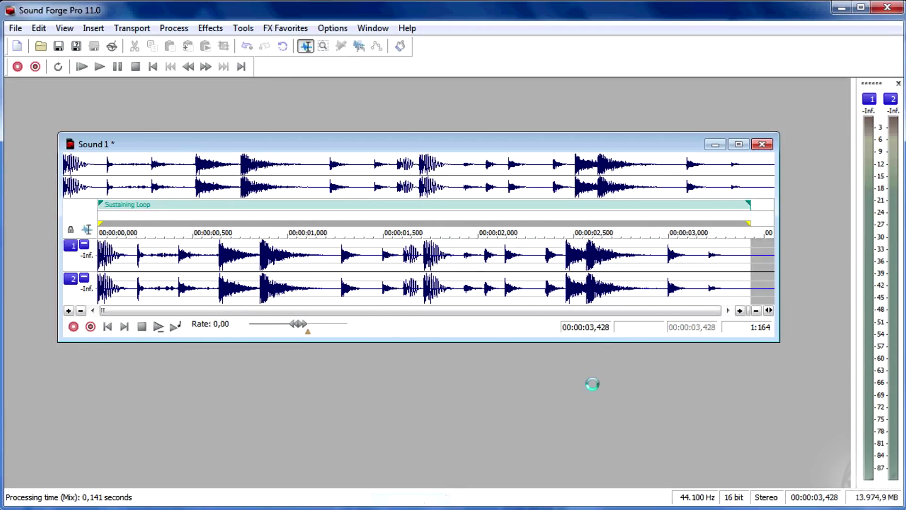
pyautogui.moveTo(773, 272); pyautogui.dragTo(746, 273)
pyautogui.click(593, 129)
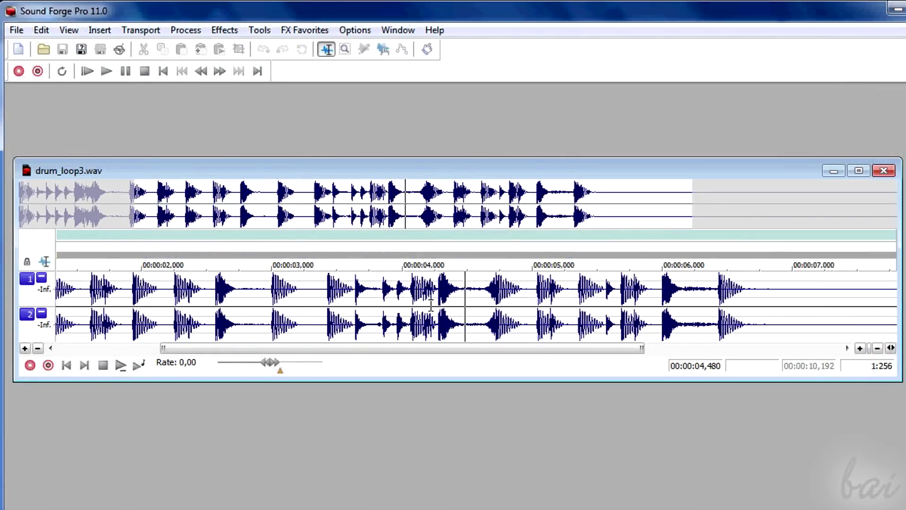
# - Cut the 2.304–2.905 s stretch out of drum_loop11.wav
pyautogui.scroll(1, 430, 305)
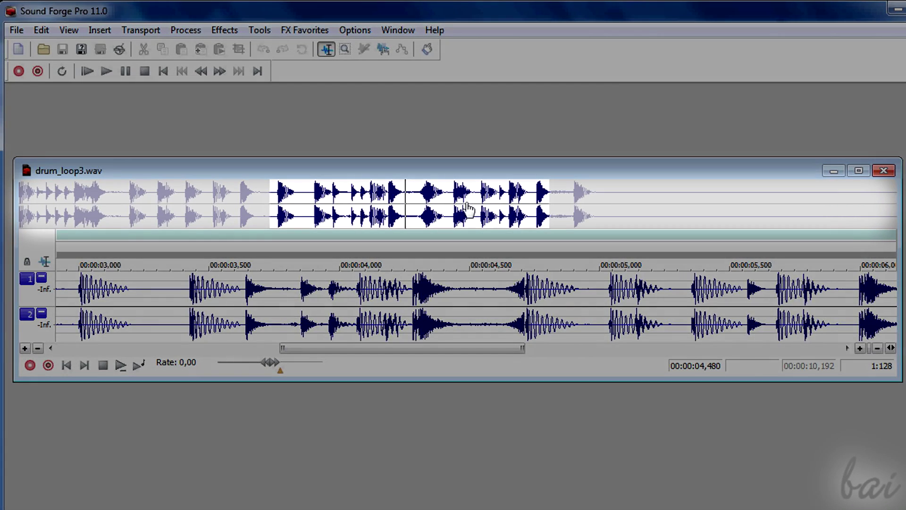
pyautogui.moveTo(465, 208); pyautogui.dragTo(404, 203)
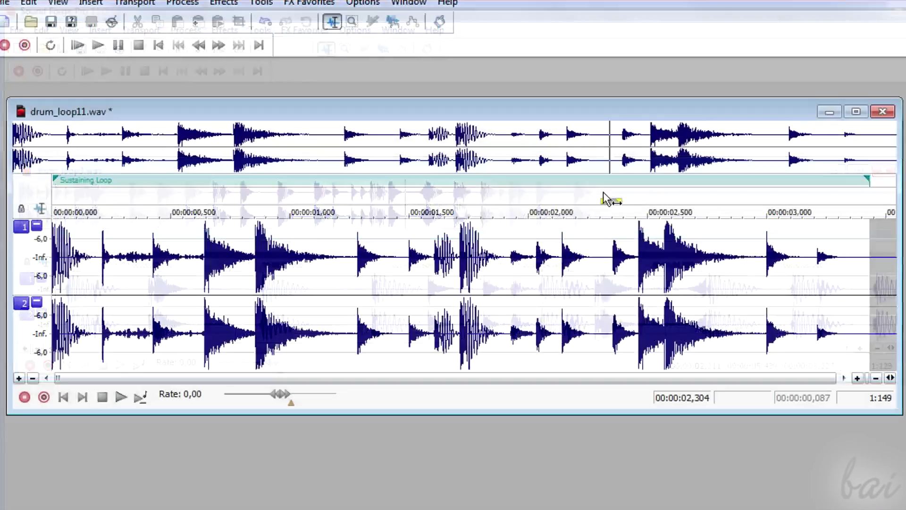
pyautogui.moveTo(607, 196); pyautogui.dragTo(744, 203)
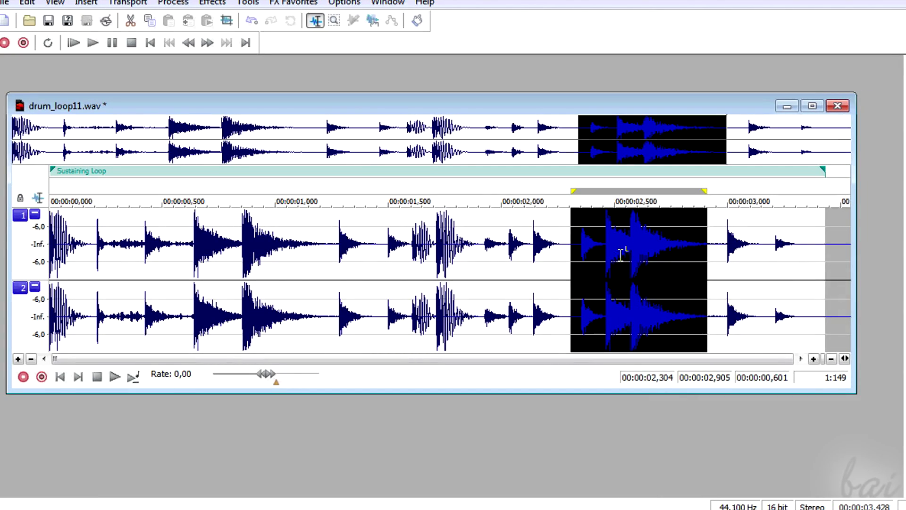
pyautogui.rightClick(620, 255)
pyautogui.click(656, 305)
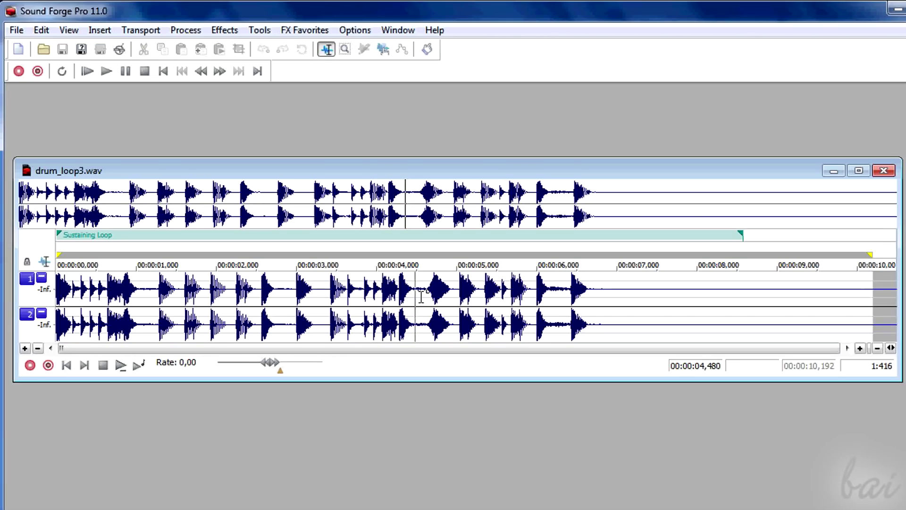
pyautogui.scroll(3, 421, 296)
pyautogui.scroll(3, 421, 297)
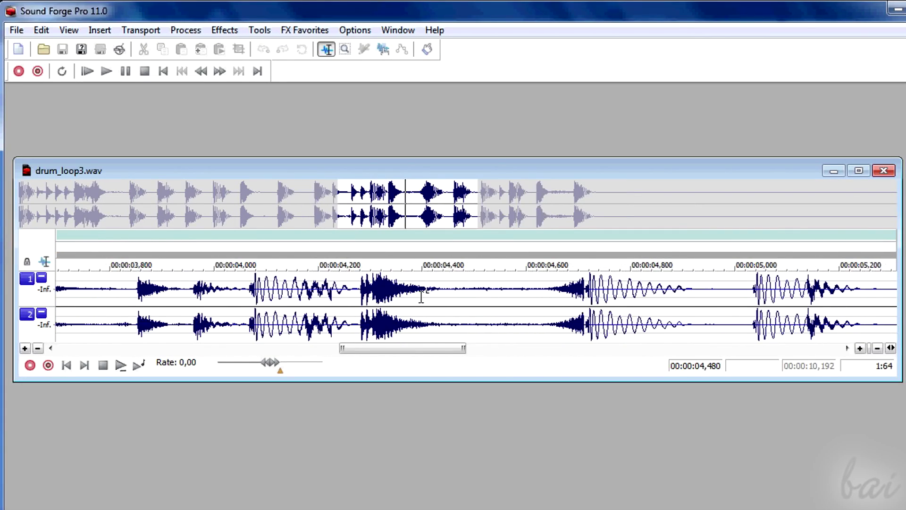
pyautogui.scroll(-6, 421, 297)
pyautogui.scroll(3, 434, 295)
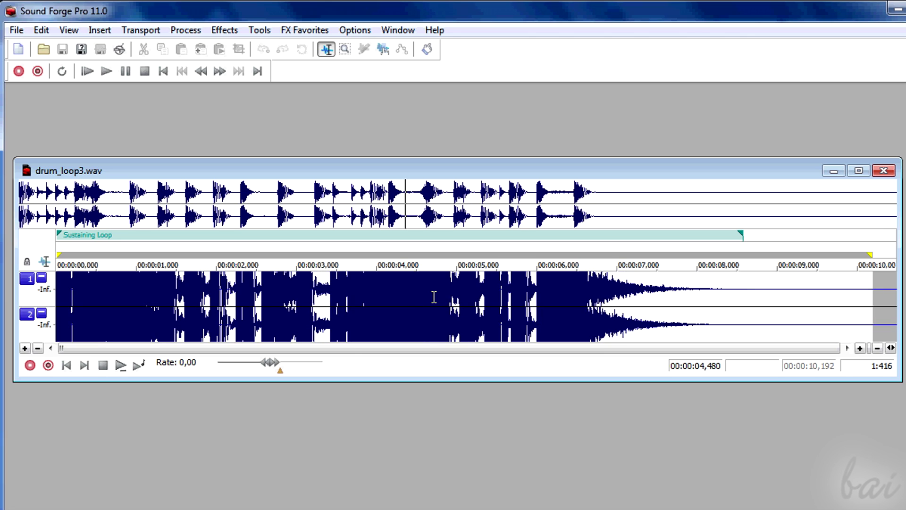
pyautogui.scroll(-3, 434, 297)
pyautogui.scroll(4, 431, 302)
pyautogui.moveTo(472, 208); pyautogui.dragTo(662, 208)
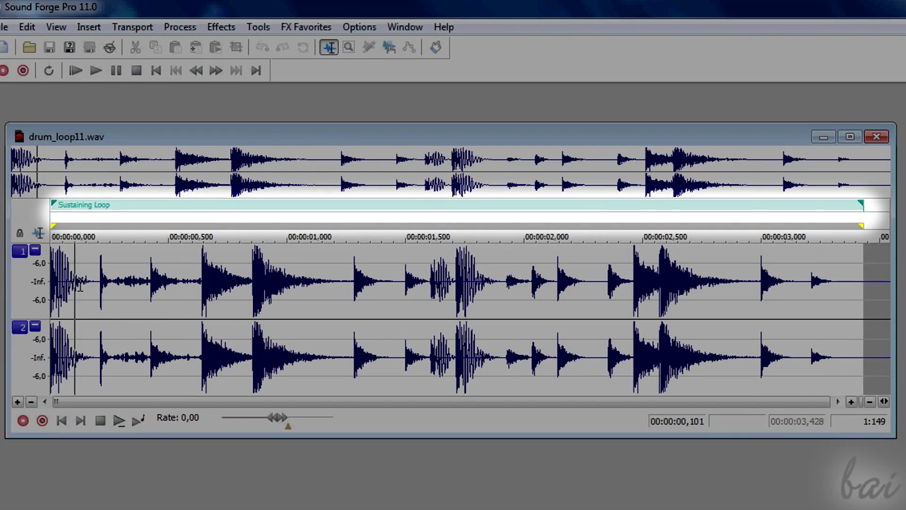
# - Play the loop from about 0.125 s, then move the cursor to about 0.320 s
pyautogui.click(80, 285)
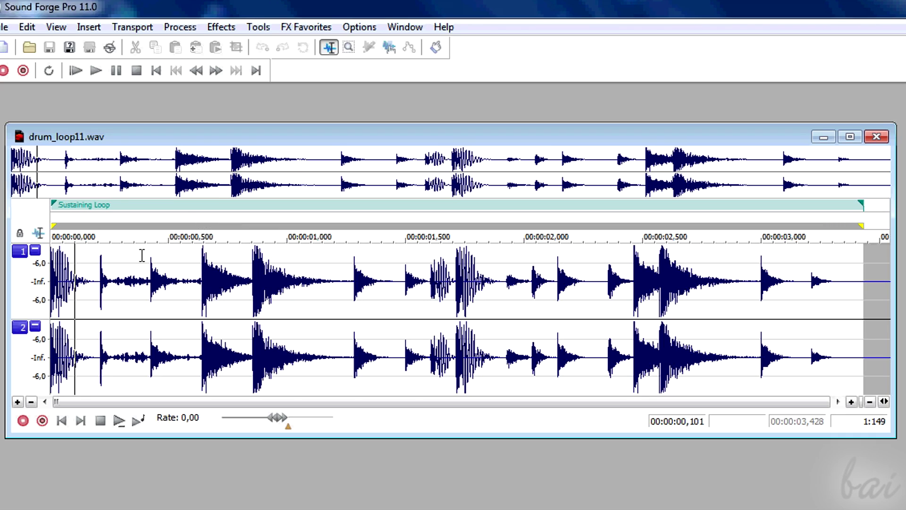
pyautogui.click(80, 285)
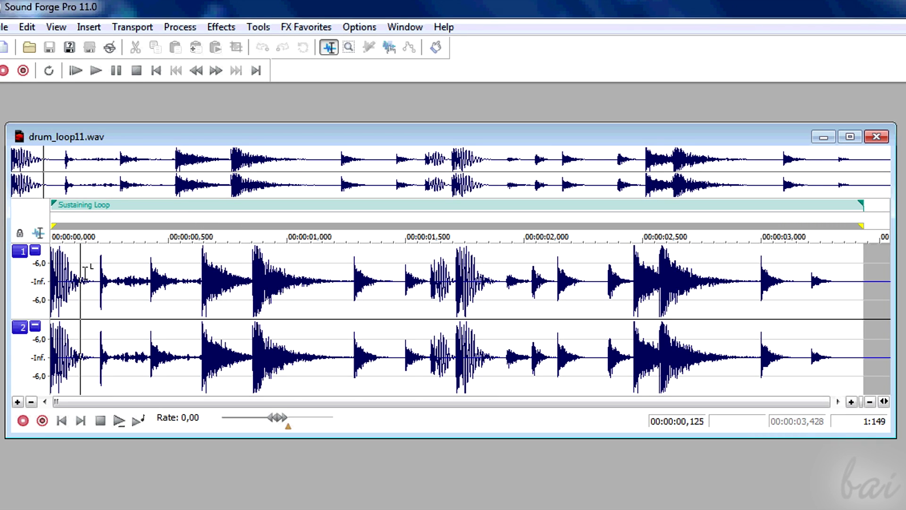
pyautogui.press('space')
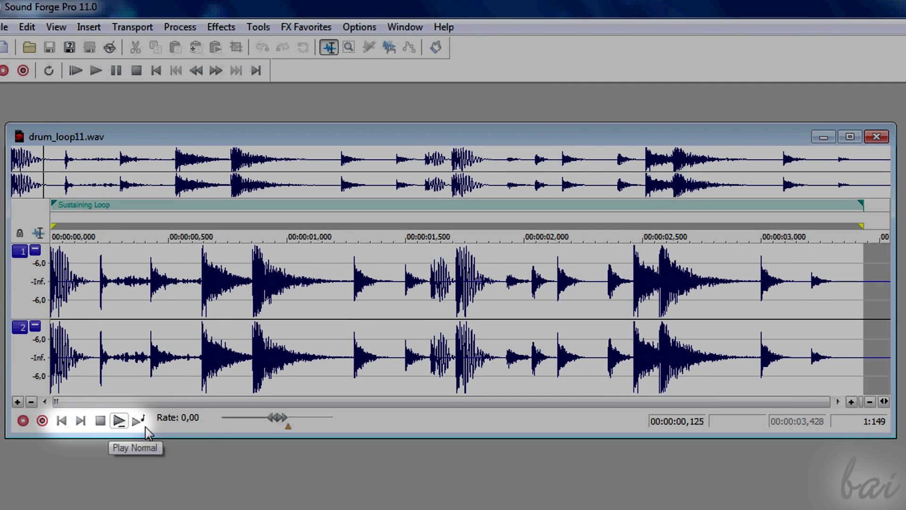
pyautogui.press('space')
pyautogui.click(126, 298)
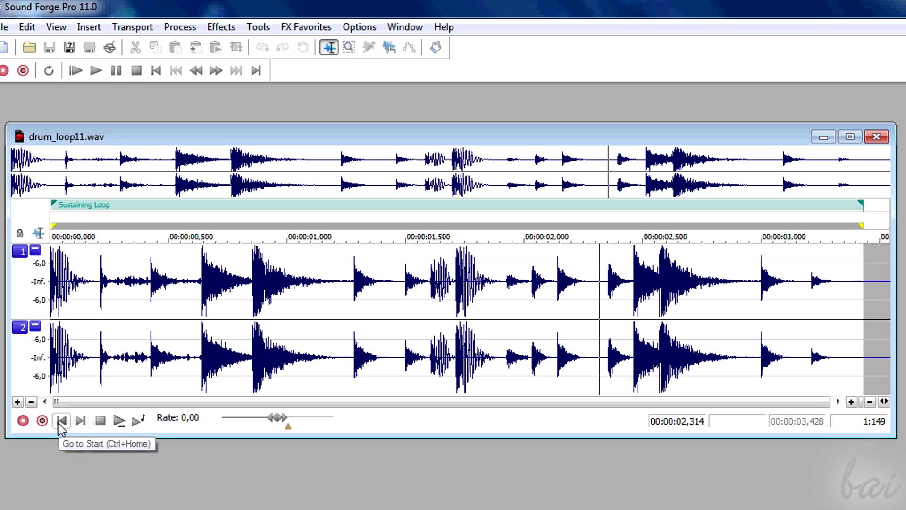
# - Play the loop from the start, then from 1.185 s, listening through twice more
pyautogui.click(61, 420)
pyautogui.click(119, 420)
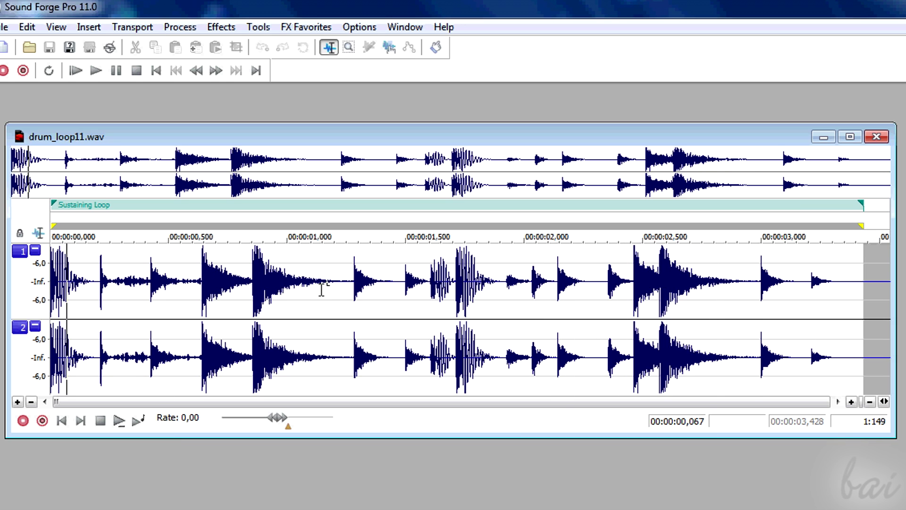
pyautogui.click(331, 338)
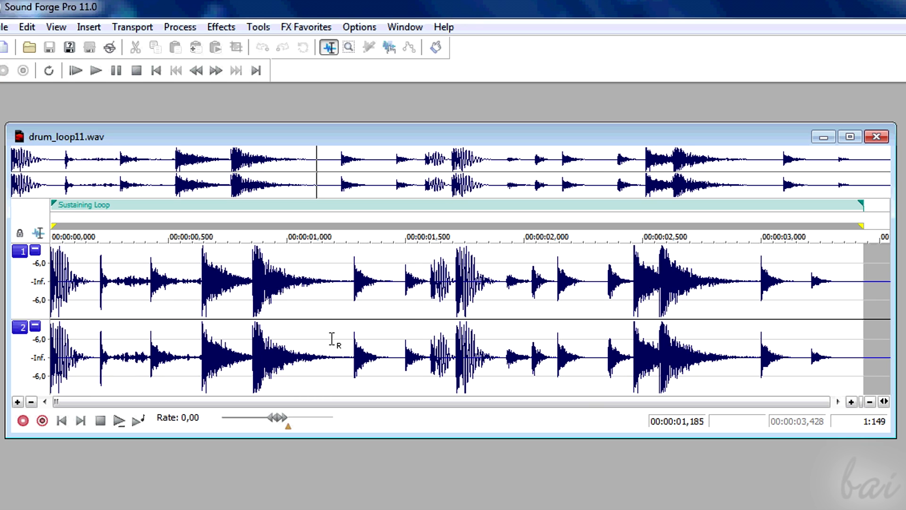
pyautogui.press('space')
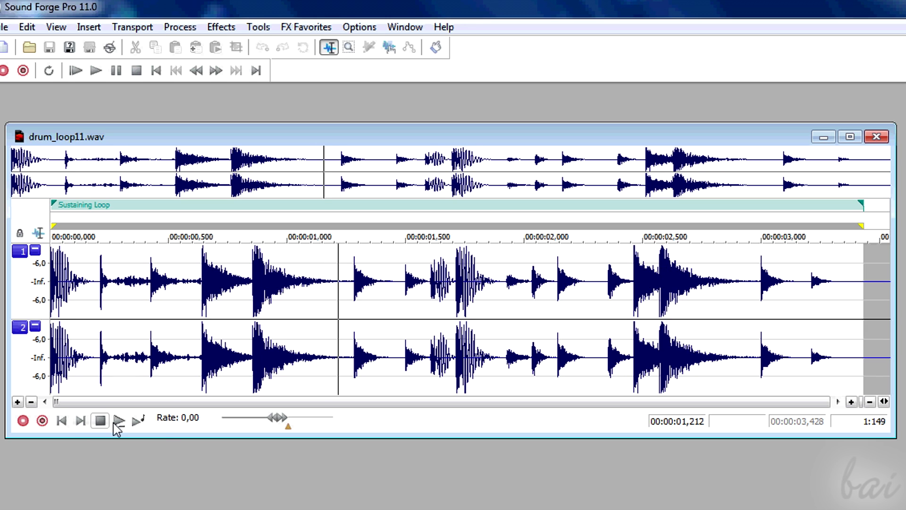
pyautogui.click(118, 421)
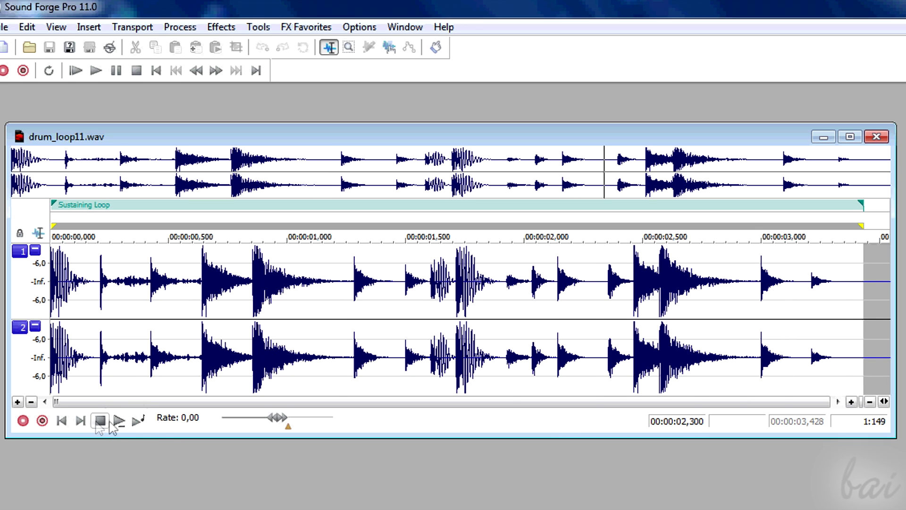
pyautogui.click(119, 421)
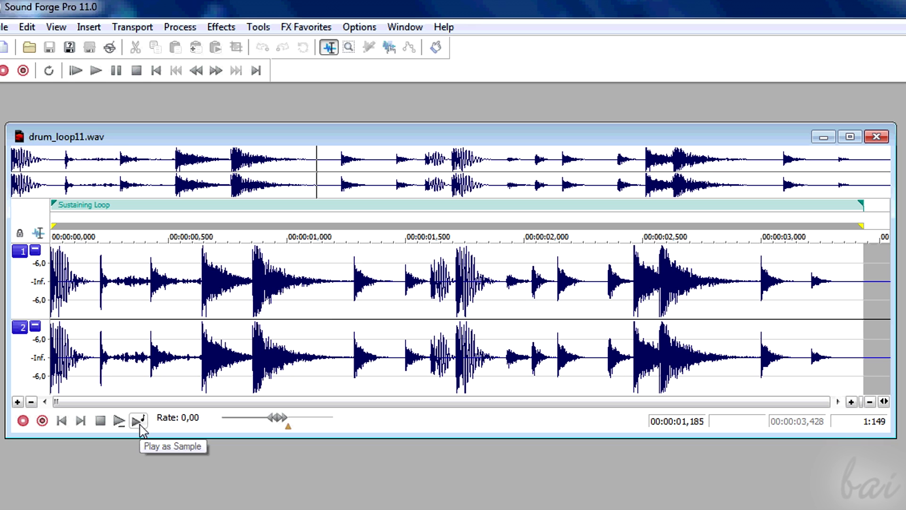
# - Move the Sustaining Loop start to around 1.66 s, auditioning it as a looping sample
pyautogui.click(139, 420)
pyautogui.moveTo(860, 205)
pyautogui.mouseDown()
pyautogui.moveTo(825, 207)
pyautogui.moveTo(862, 205)
pyautogui.mouseUp()
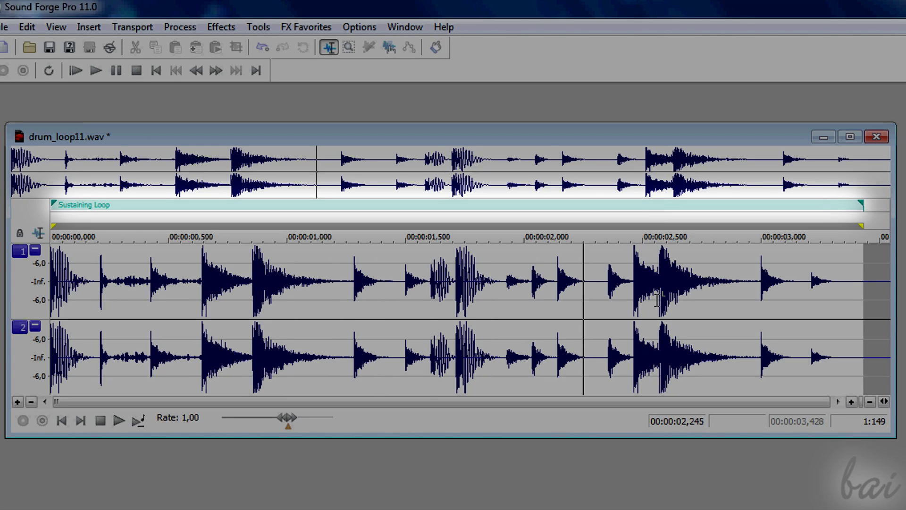
pyautogui.press('space')
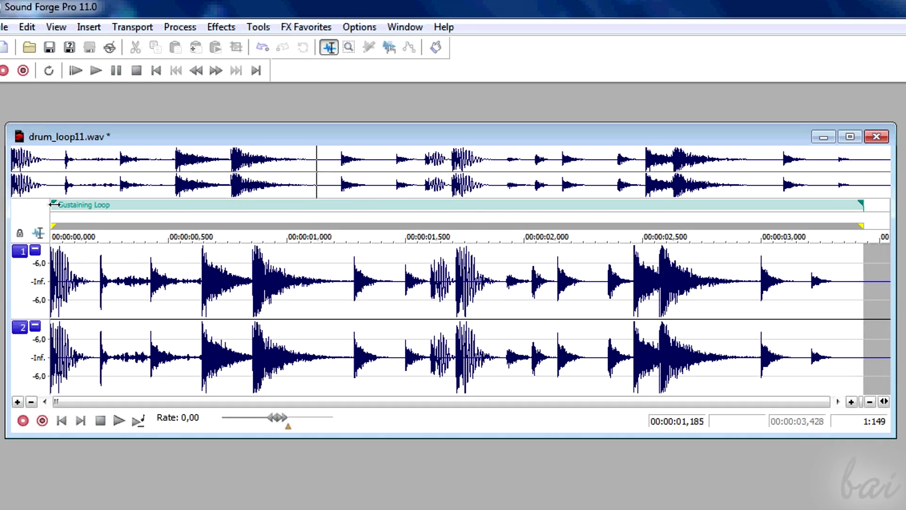
pyautogui.moveTo(53, 222); pyautogui.dragTo(542, 222)
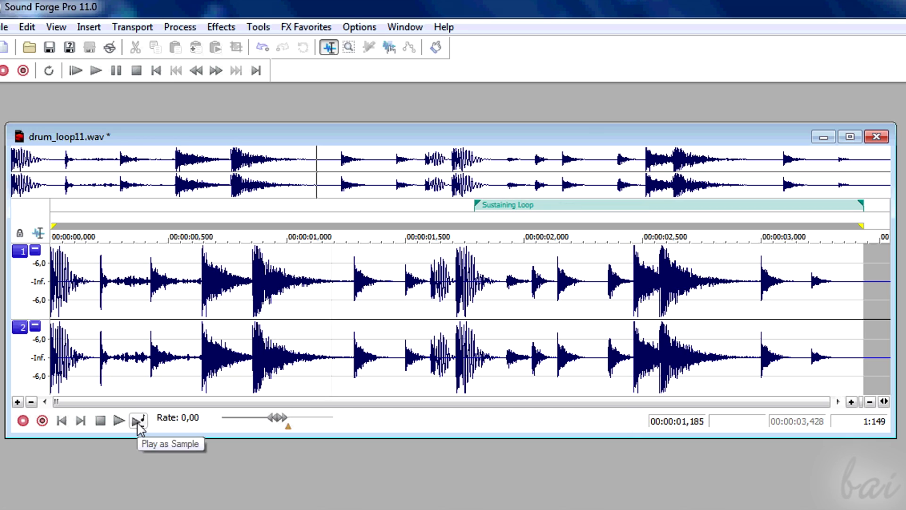
pyautogui.click(139, 419)
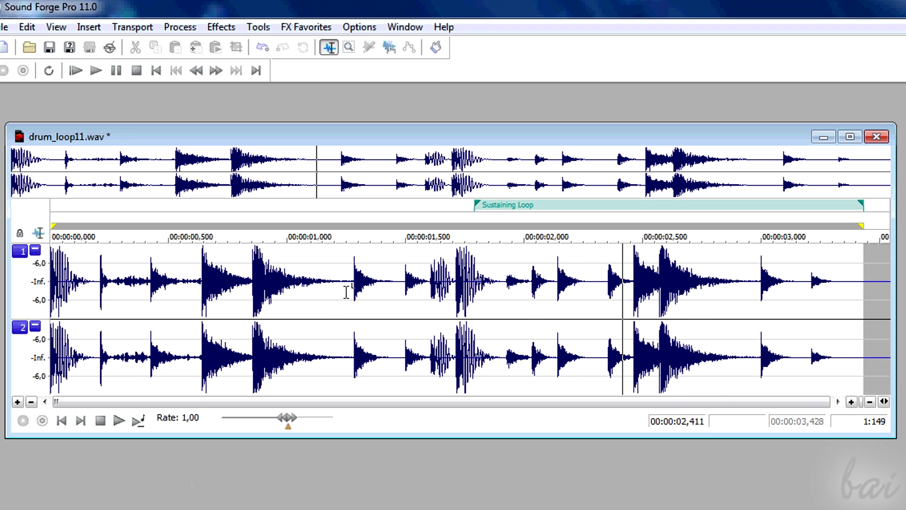
pyautogui.moveTo(501, 222); pyautogui.dragTo(472, 222)
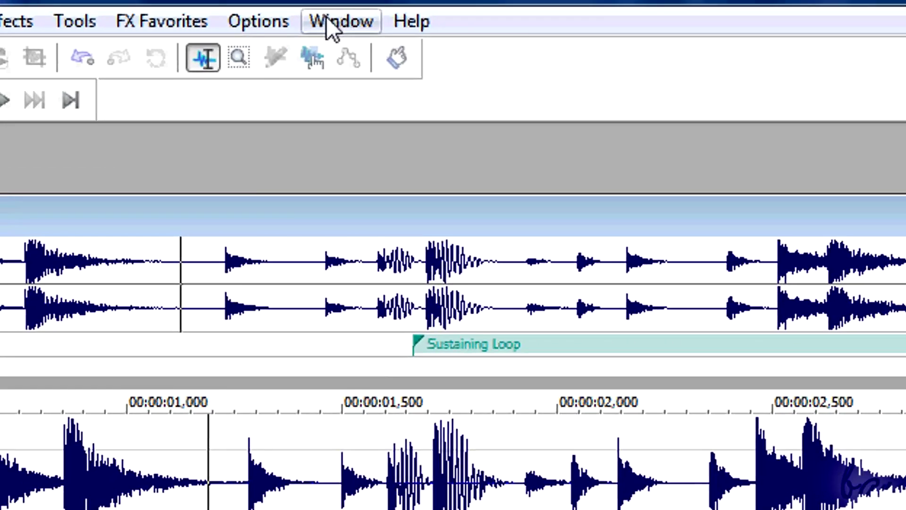
pyautogui.click(357, 28)
# - Set status format to Seconds and channel meter peak range to -24 to 0 dB
pyautogui.moveTo(502, 72)
pyautogui.click(633, 113)
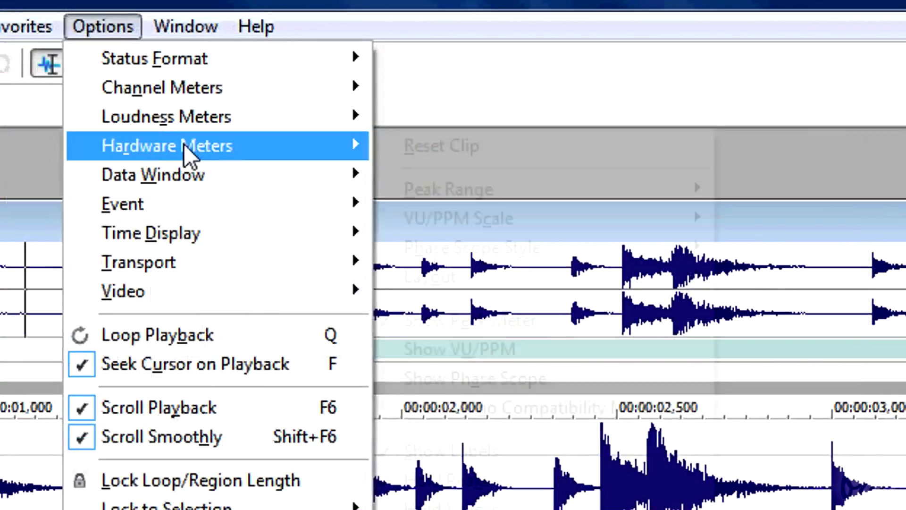
pyautogui.moveTo(220, 98)
pyautogui.moveTo(462, 123)
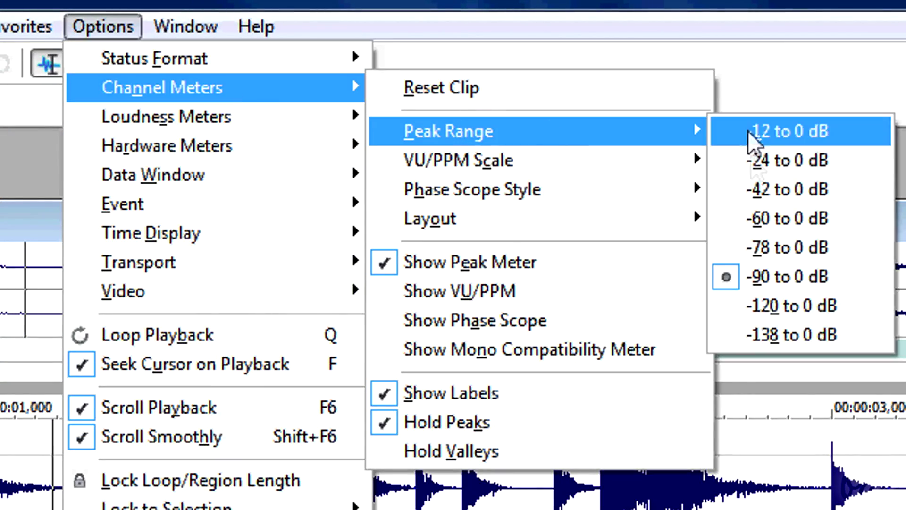
pyautogui.click(825, 162)
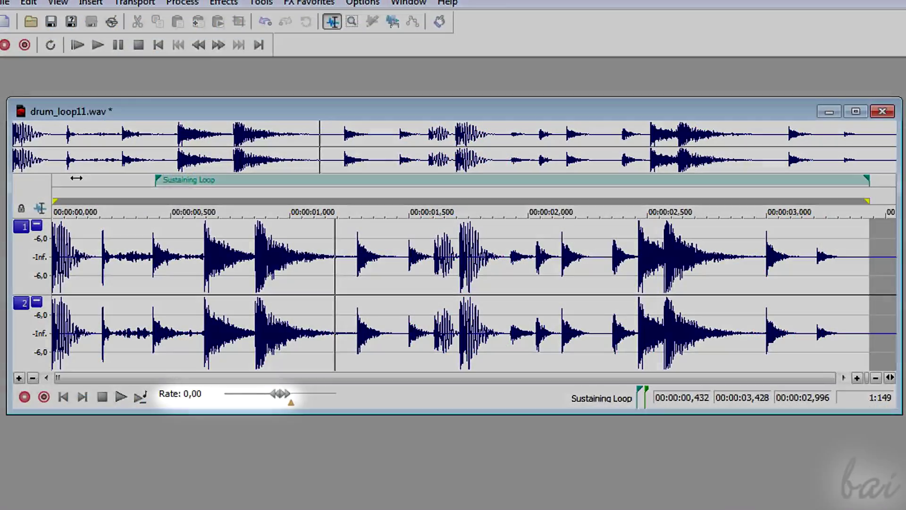
pyautogui.moveTo(76, 178); pyautogui.dragTo(24, 177)
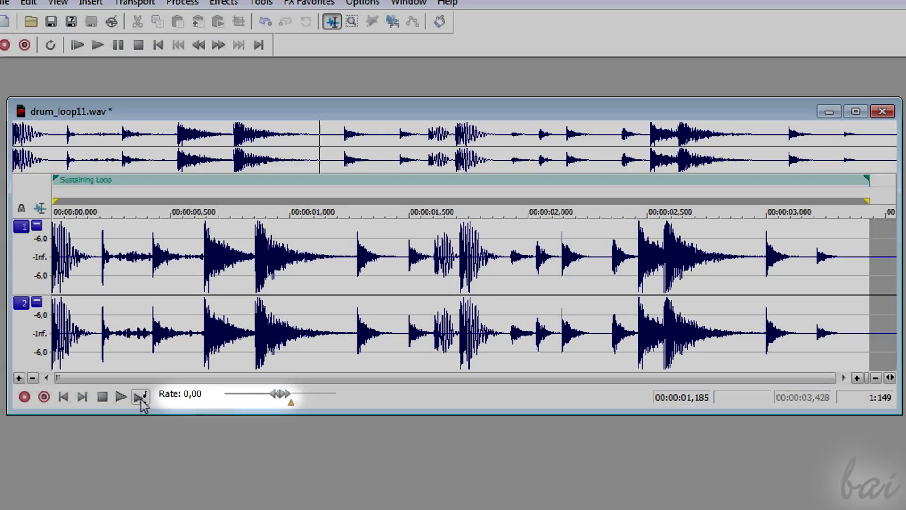
# - Play the loop looped, scrub the Rate shuttle forward and in reverse, settling at 0.93
pyautogui.click(139, 397)
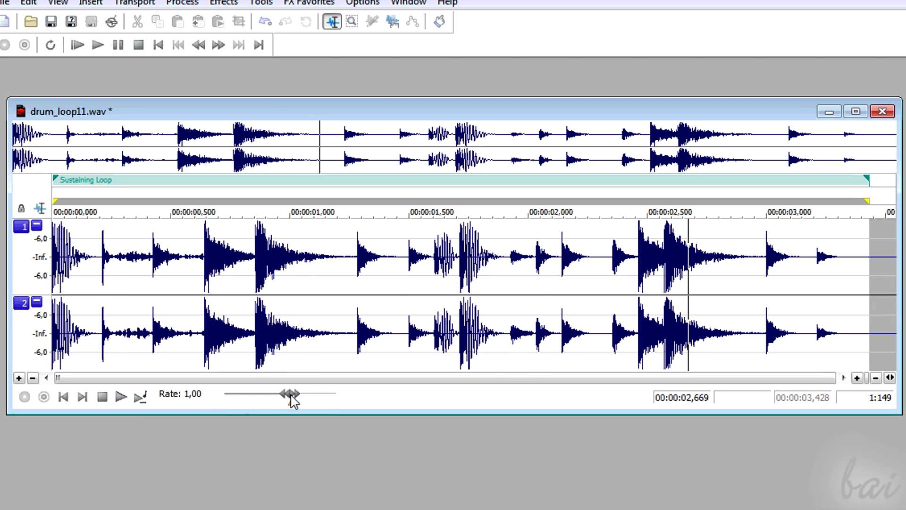
pyautogui.moveTo(288, 398); pyautogui.dragTo(301, 395)
pyautogui.moveTo(301, 398); pyautogui.dragTo(298, 398)
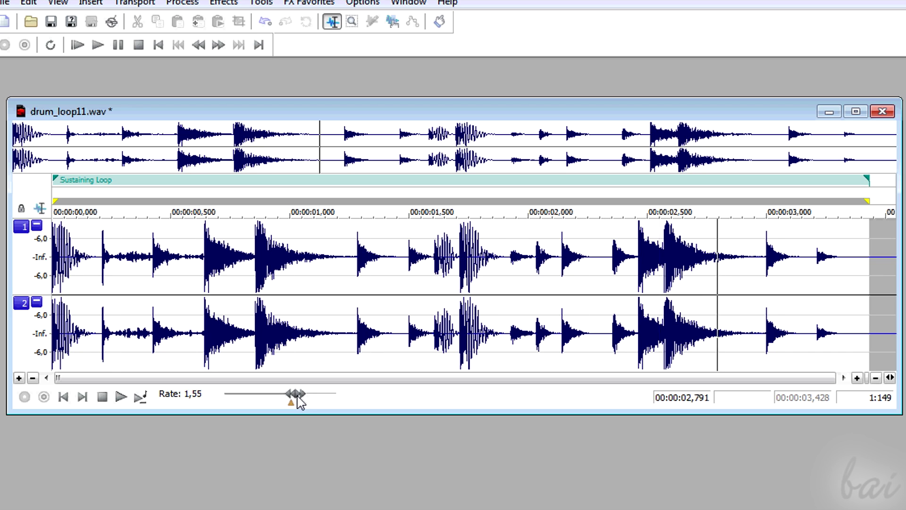
pyautogui.moveTo(300, 401); pyautogui.dragTo(292, 399)
pyautogui.moveTo(293, 400); pyautogui.dragTo(262, 405)
pyautogui.moveTo(291, 405); pyautogui.dragTo(292, 405)
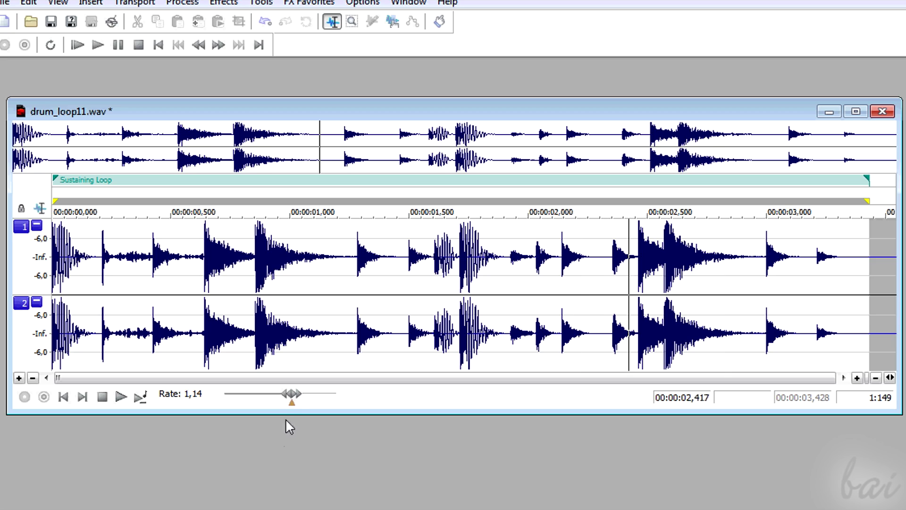
pyautogui.moveTo(292, 405); pyautogui.dragTo(290, 405)
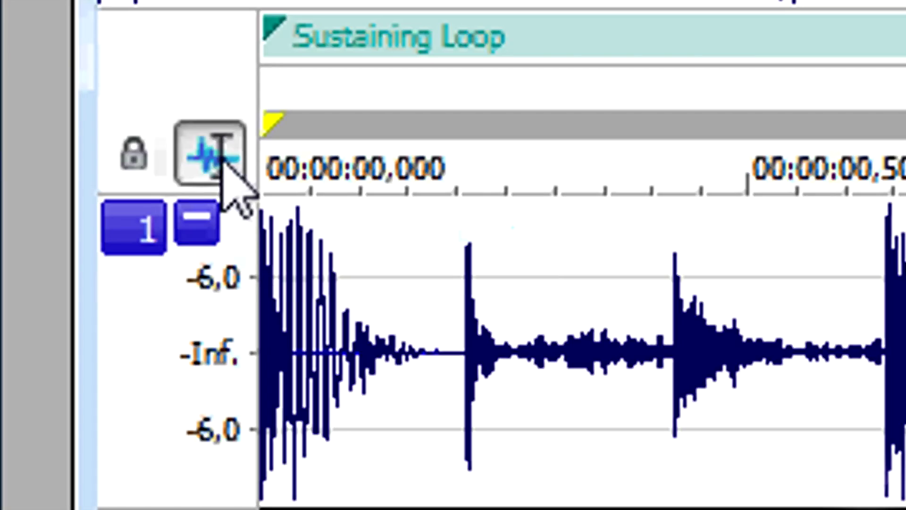
pyautogui.click(216, 161)
pyautogui.click(216, 161)
pyautogui.click(216, 161)
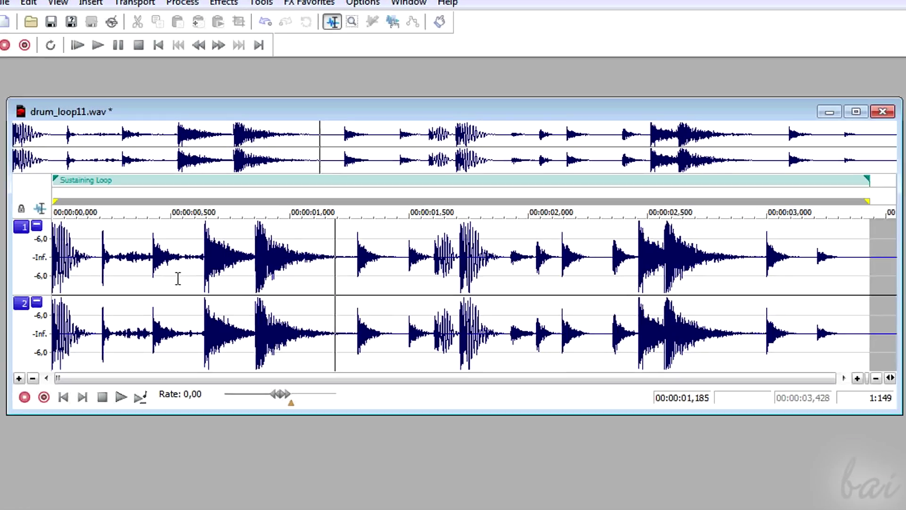
pyautogui.click(177, 279)
# - Make a selection, move it, and resize it to span 0.919–1.672 s
pyautogui.moveTo(333, 198); pyautogui.dragTo(519, 199)
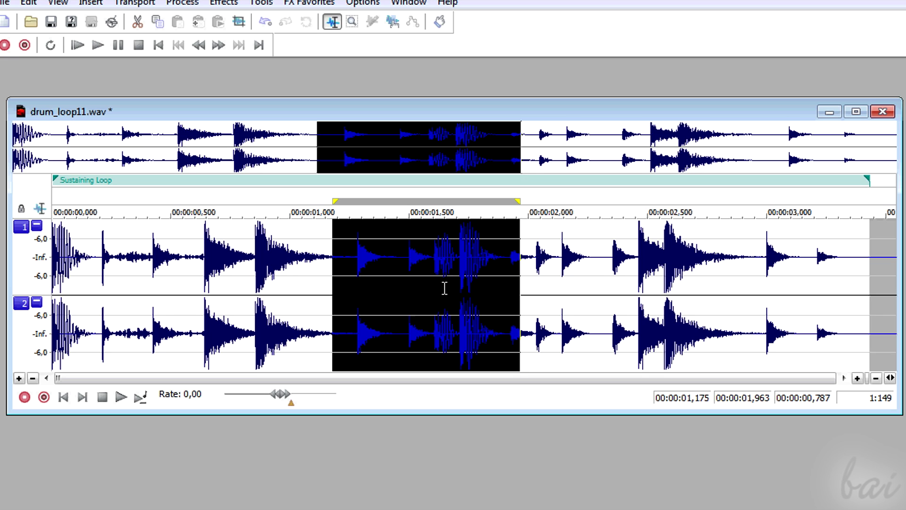
pyautogui.moveTo(451, 205); pyautogui.dragTo(392, 208)
pyautogui.moveTo(465, 200)
pyautogui.mouseDown()
pyautogui.moveTo(600, 200)
pyautogui.moveTo(451, 202)
pyautogui.mouseUp()
pyautogui.moveTo(280, 200)
pyautogui.mouseDown()
pyautogui.moveTo(184, 200)
pyautogui.moveTo(272, 203)
pyautogui.mouseUp()
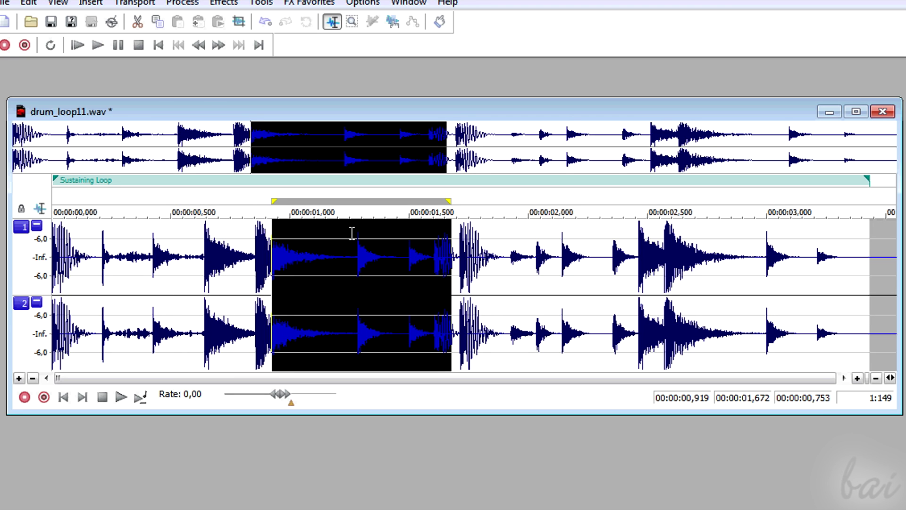
pyautogui.moveTo(493, 255); pyautogui.dragTo(621, 261)
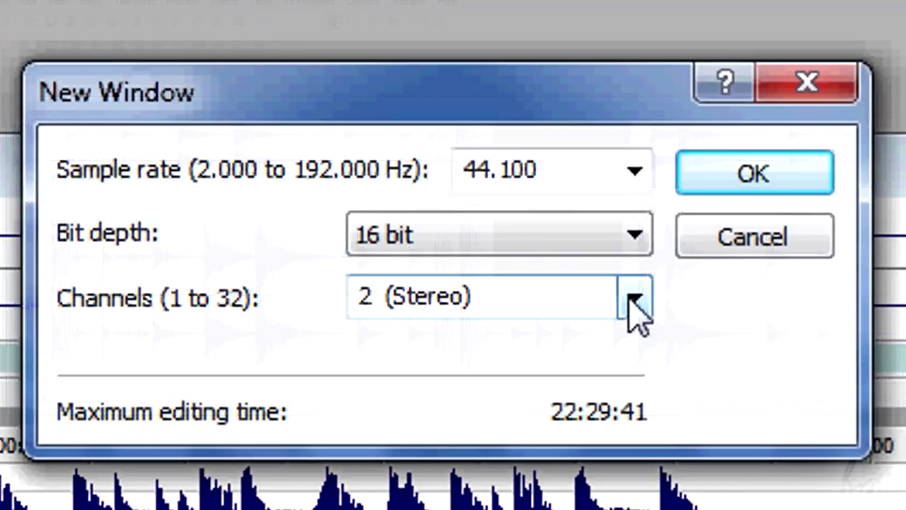
# - Extend the channel-2-only selection from 1.013 s to end at 1.601 s
pyautogui.click(632, 300)
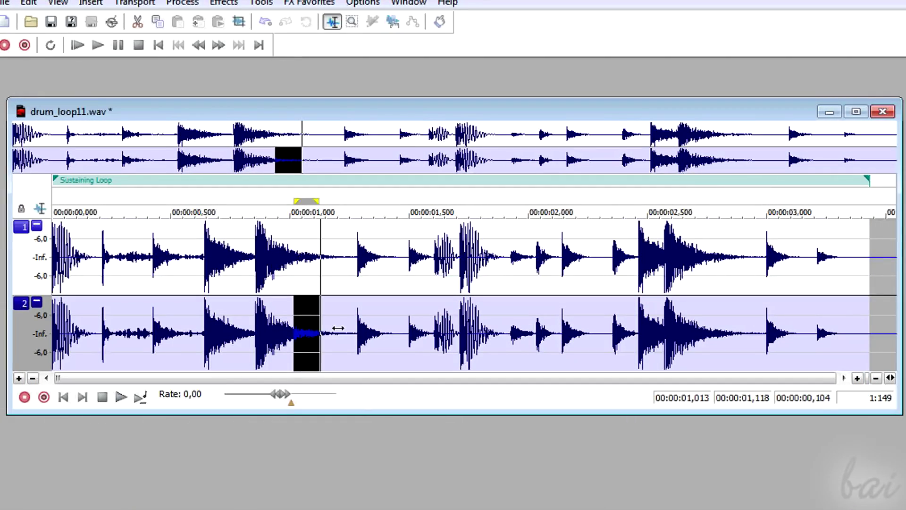
pyautogui.moveTo(338, 327); pyautogui.dragTo(433, 325)
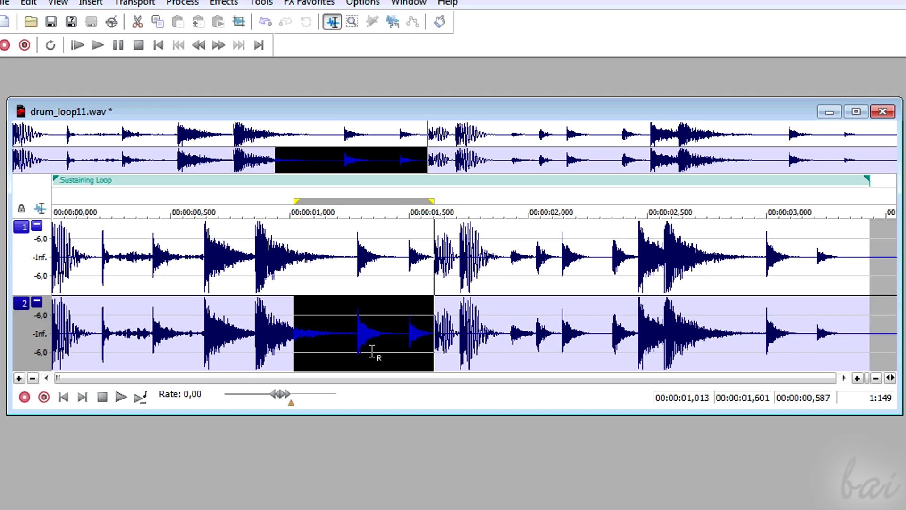
pyautogui.press('Tab')
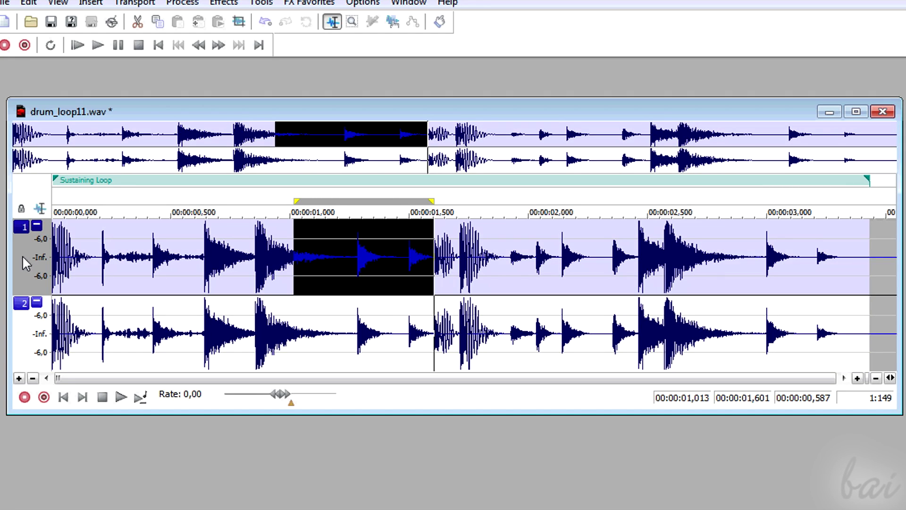
pyautogui.press('Tab')
pyautogui.click(22, 306)
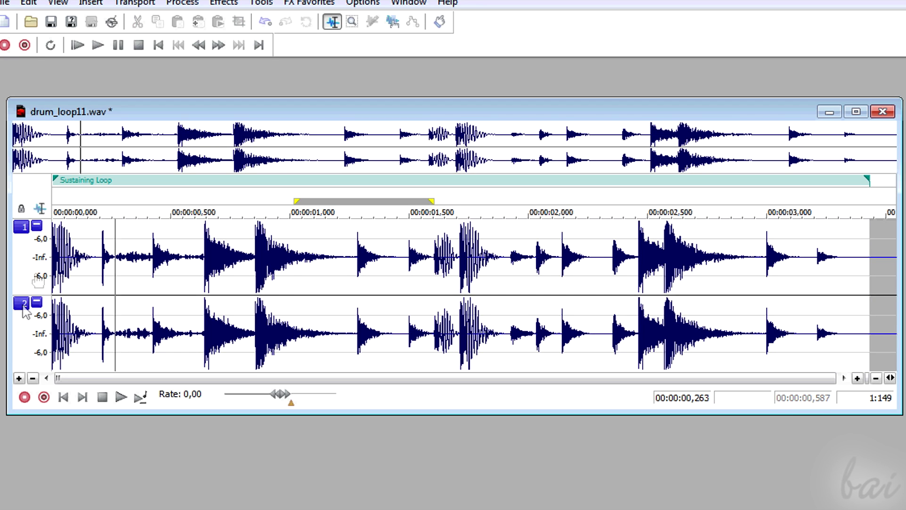
pyautogui.click(37, 226)
pyautogui.click(37, 227)
pyautogui.click(37, 302)
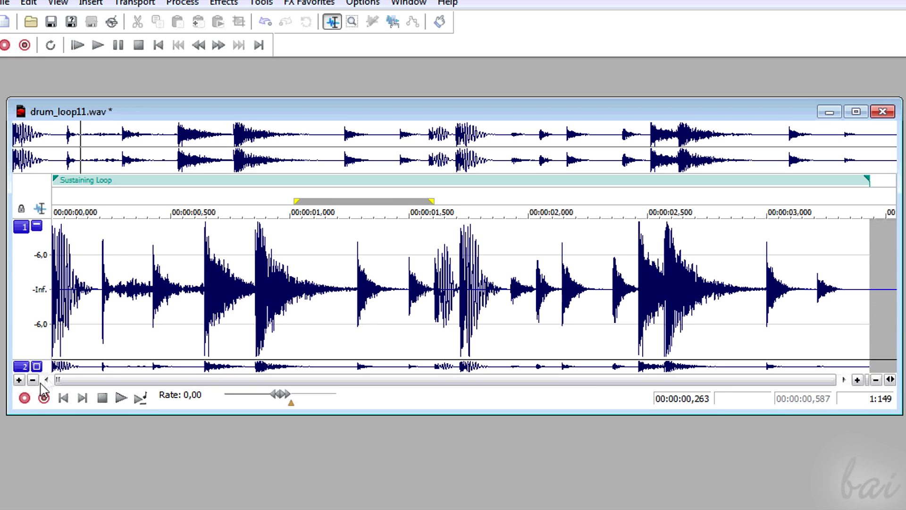
pyautogui.click(37, 366)
pyautogui.click(27, 330)
pyautogui.click(31, 332)
pyautogui.click(35, 283)
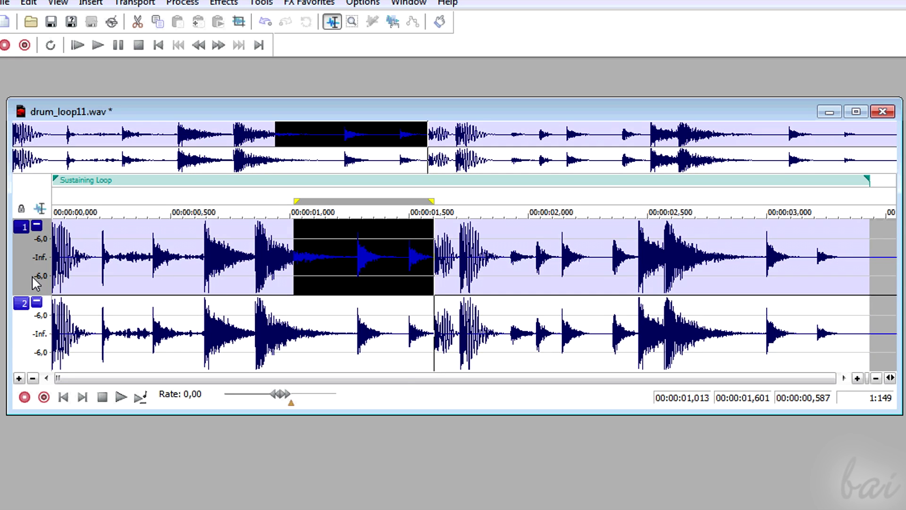
pyautogui.click(30, 337)
pyautogui.click(30, 327)
pyautogui.click(350, 249)
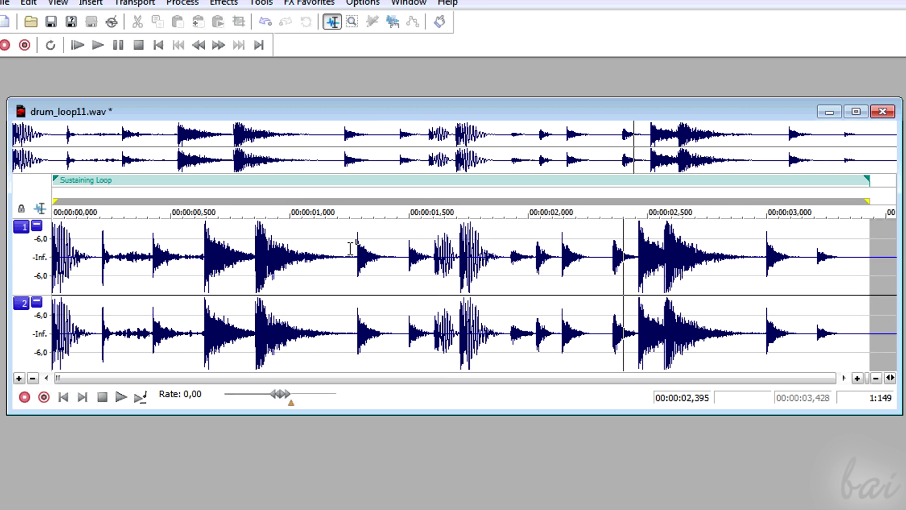
# - Practise time selections on single channels and on both, including 1.013–1.601 s and finally 2.304–2.902 s
pyautogui.moveTo(333, 198); pyautogui.dragTo(520, 198)
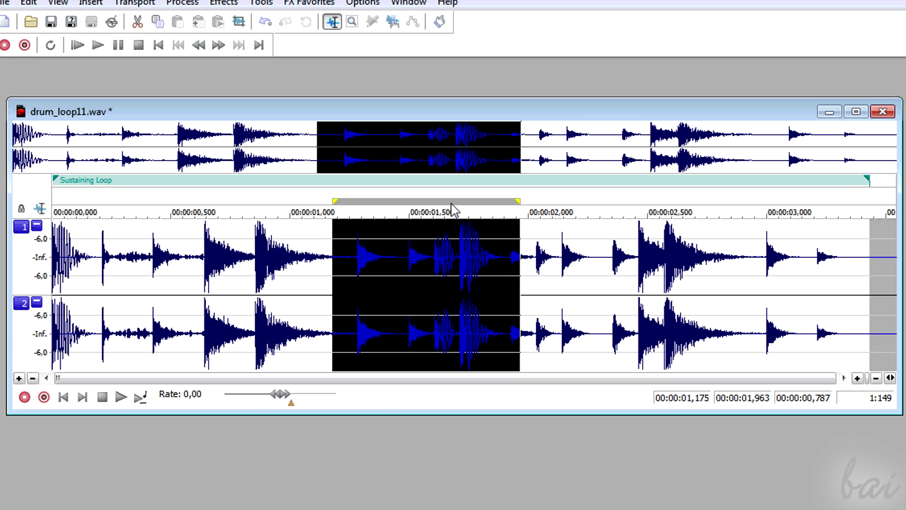
pyautogui.moveTo(452, 209); pyautogui.dragTo(272, 203)
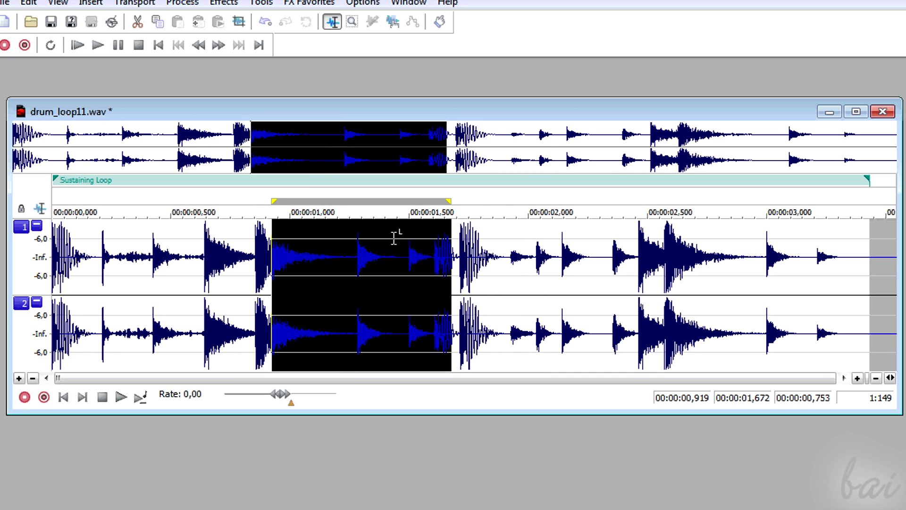
pyautogui.moveTo(494, 257); pyautogui.dragTo(620, 261)
pyautogui.moveTo(293, 333); pyautogui.dragTo(431, 325)
pyautogui.press('Tab')
pyautogui.press('Tab')
pyautogui.press('Tab')
pyautogui.press('Tab')
pyautogui.press('Tab')
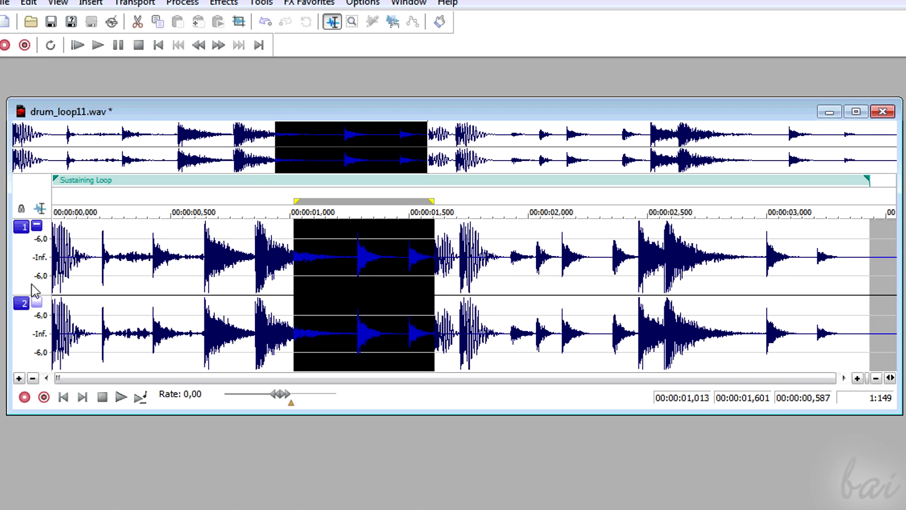
pyautogui.moveTo(601, 206); pyautogui.dragTo(744, 207)
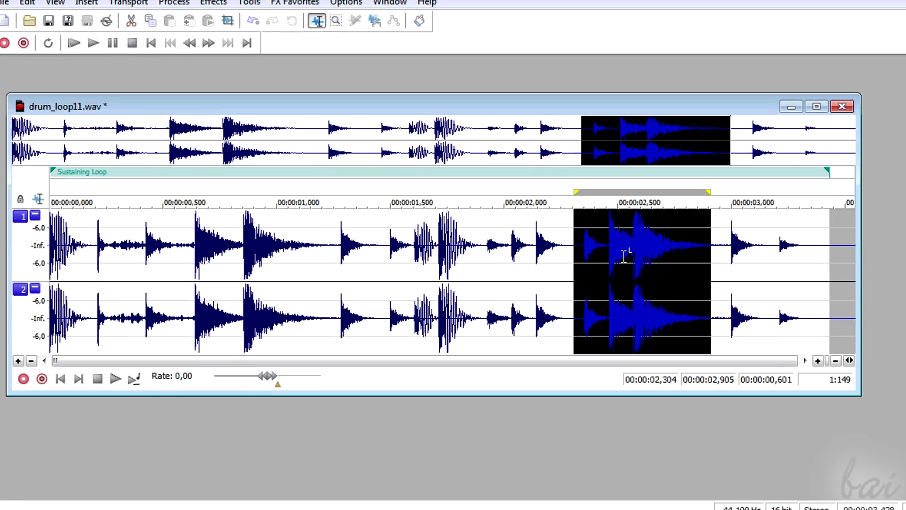
# - Cut the 2.304–2.902 s section, paste it past the loop's end, and play the result
pyautogui.rightClick(620, 255)
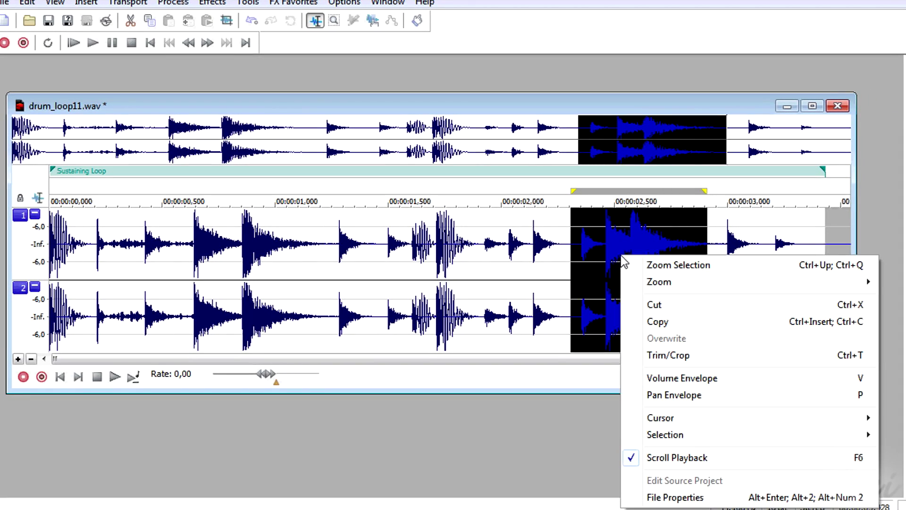
pyautogui.click(656, 314)
pyautogui.rightClick(745, 253)
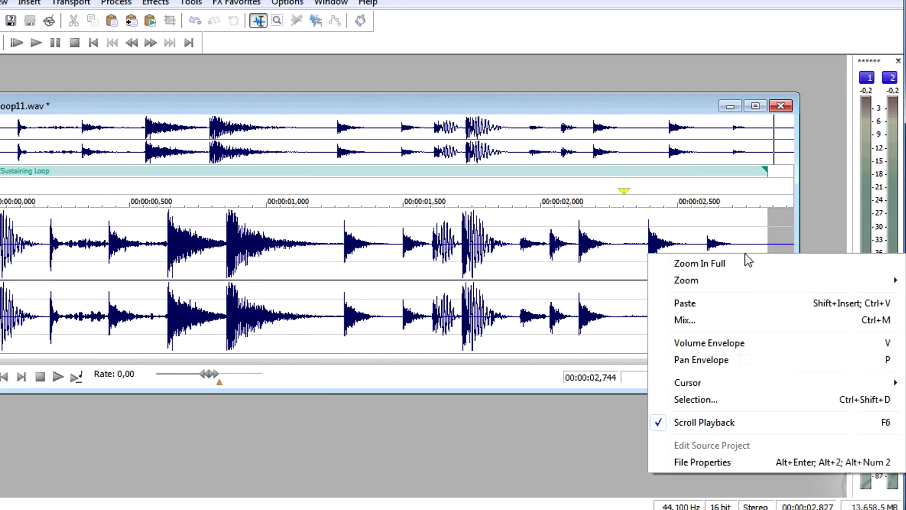
pyautogui.click(719, 309)
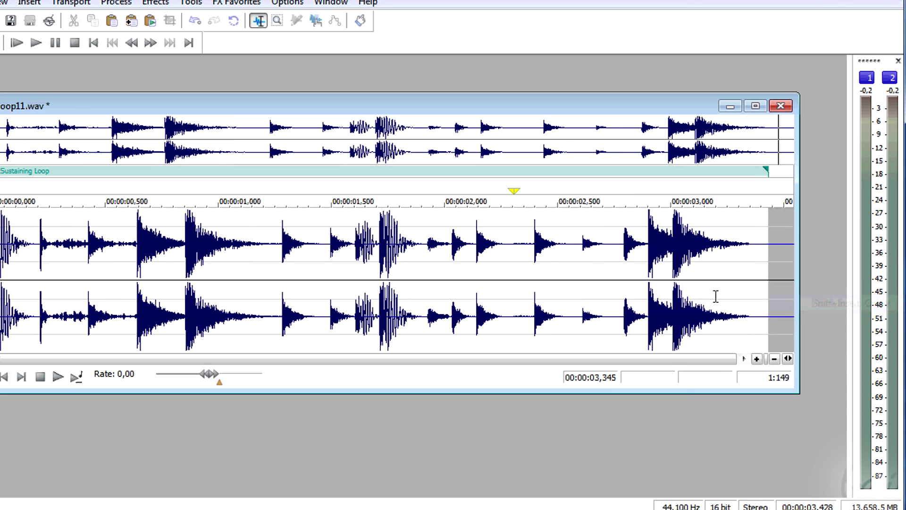
pyautogui.click(266, 249)
pyautogui.hotkey('shift', 'space')
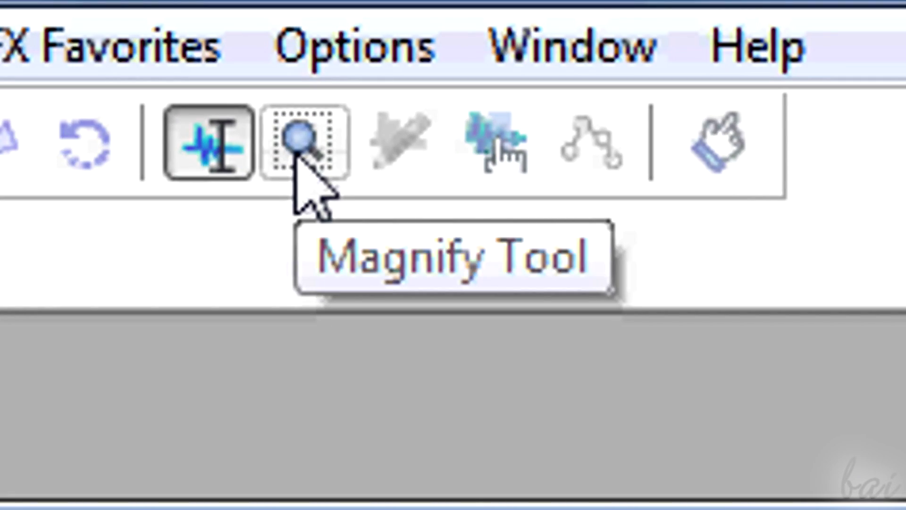
# - Zoom into about 0.5–1.5 s with the Magnify tool, then zoom back out to the whole file
pyautogui.click(296, 154)
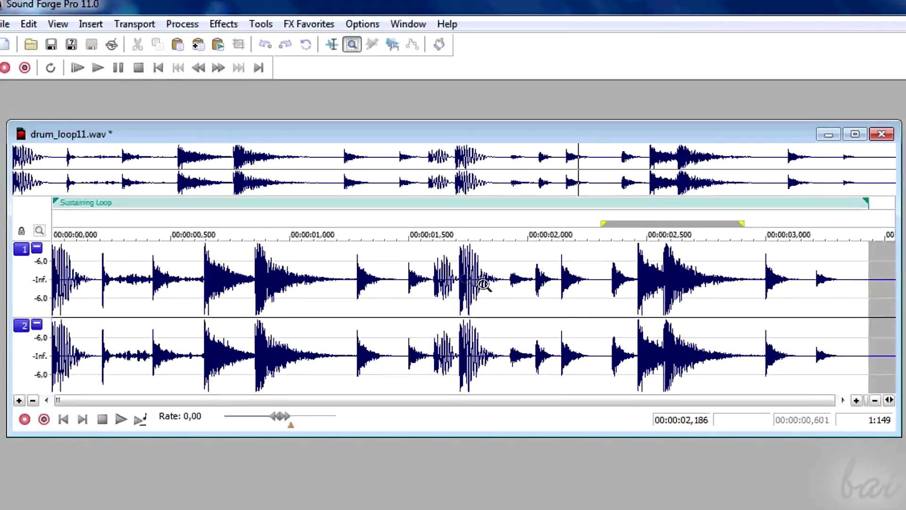
pyautogui.moveTo(420, 278); pyautogui.dragTo(165, 284)
pyautogui.hotkey('ctrl', 'Down')
pyautogui.press('Up')
pyautogui.press('Down')
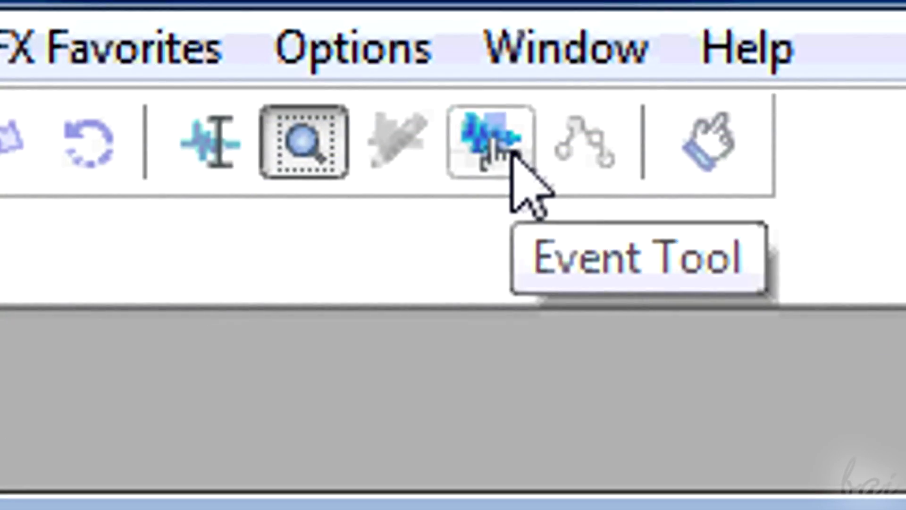
# - With the Event Tool, split the loop's event at about 2.29 s and select each half
pyautogui.click(511, 153)
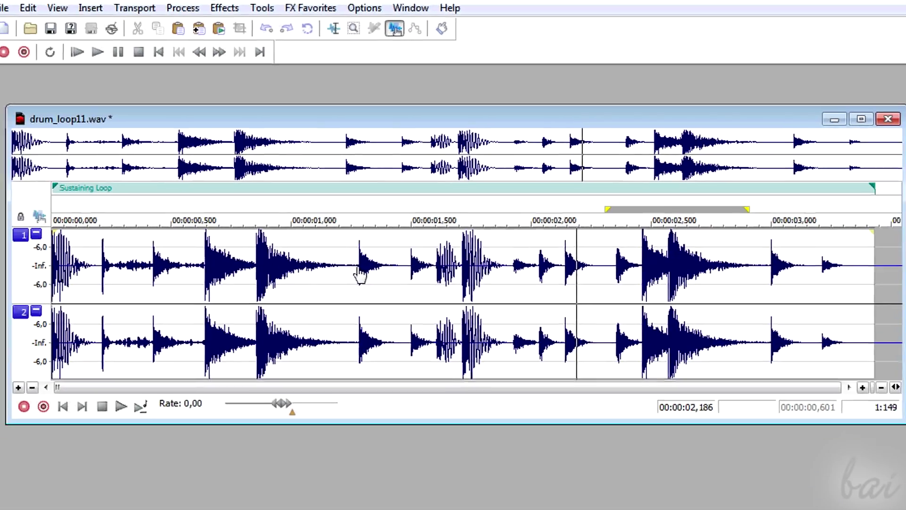
pyautogui.click(353, 418)
pyautogui.click(601, 266)
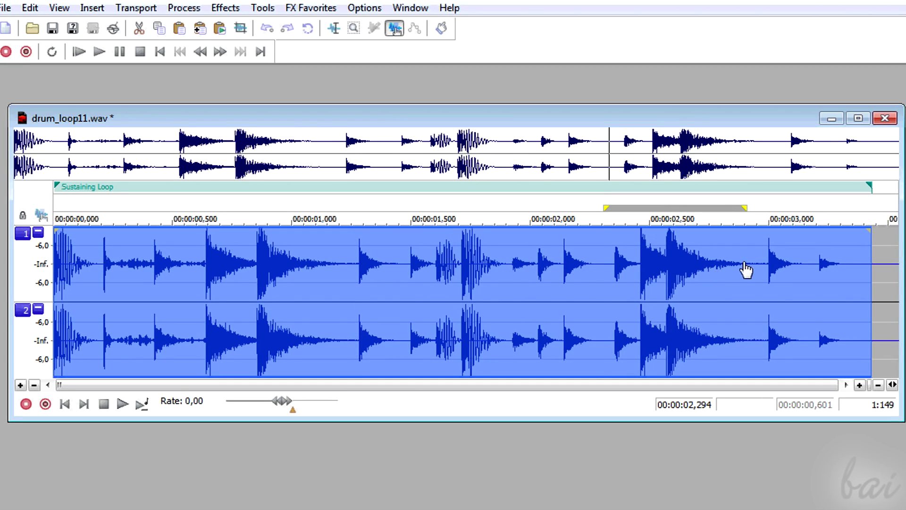
pyautogui.hotkey('shift', 'End')
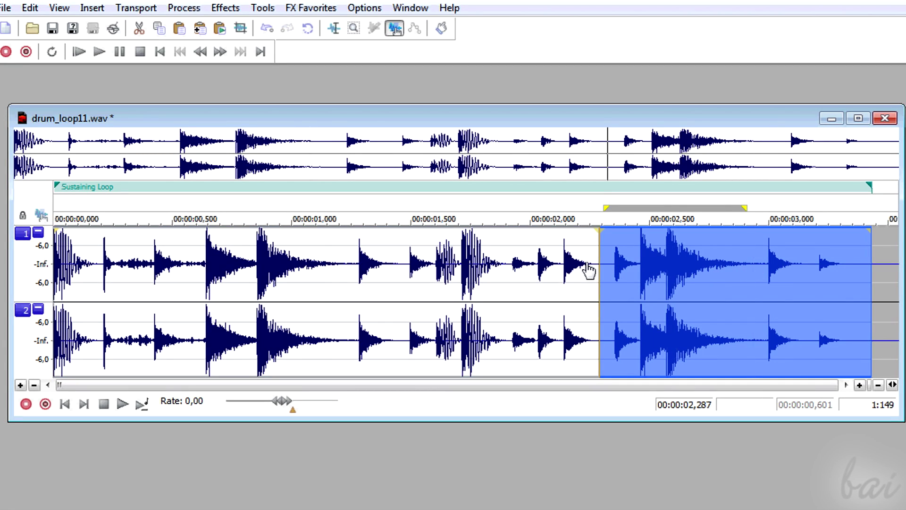
pyautogui.hotkey('shift', 'Home')
pyautogui.click(669, 281)
# - Reselect the Event Tool, set the edit point at 2.29 s again, and alternate selecting both events
pyautogui.click(354, 28)
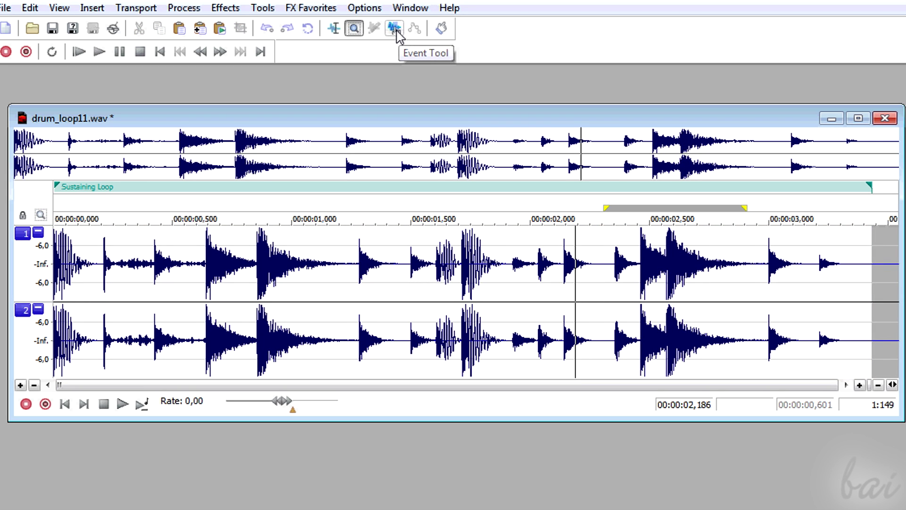
pyautogui.click(395, 30)
pyautogui.click(359, 271)
pyautogui.click(602, 271)
pyautogui.click(755, 264)
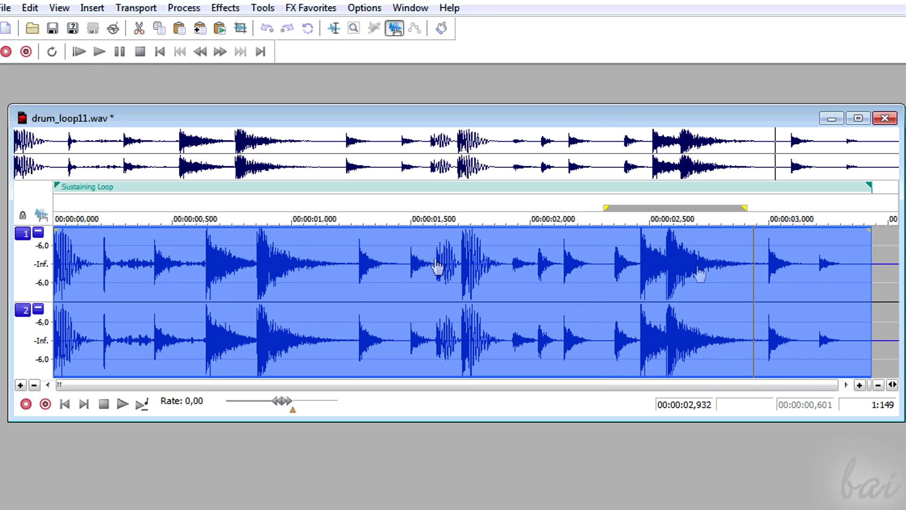
pyautogui.click(508, 266)
pyautogui.click(668, 279)
pyautogui.click(543, 281)
pyautogui.click(647, 279)
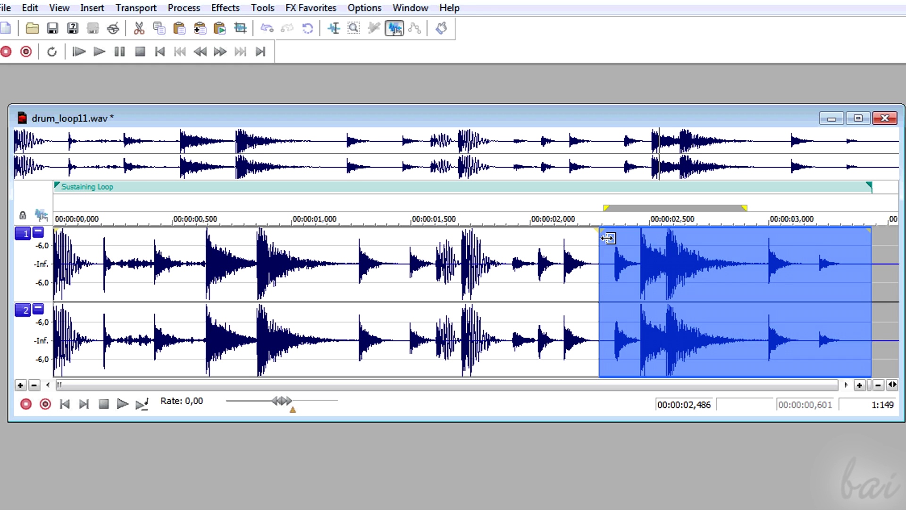
pyautogui.click(566, 263)
pyautogui.doubleClick(339, 262)
# - Move the edit point through 1.419 s and 1.898 s to 2.287 s, and split the event there
pyautogui.click(393, 262)
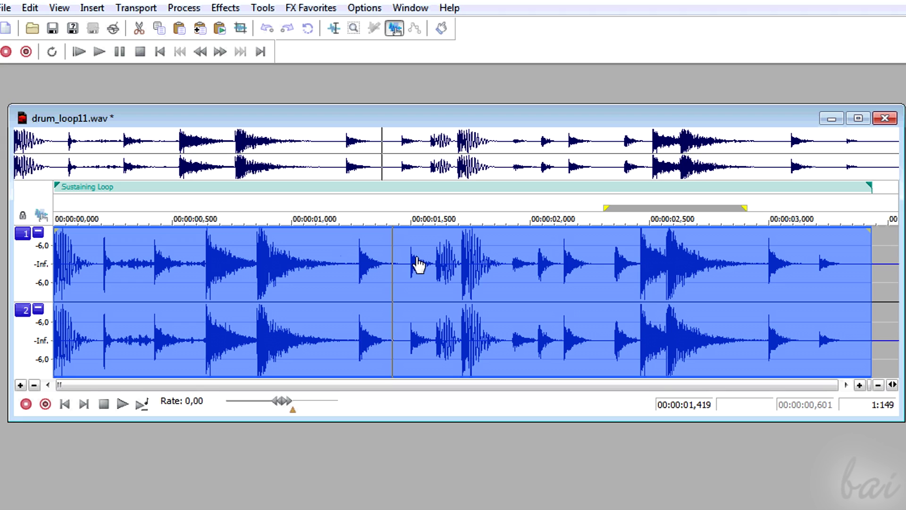
pyautogui.click(507, 267)
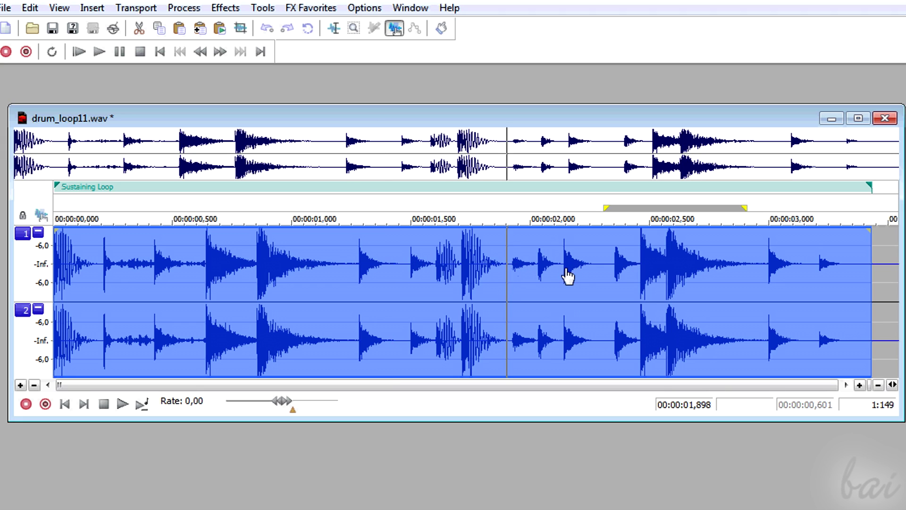
pyautogui.click(600, 273)
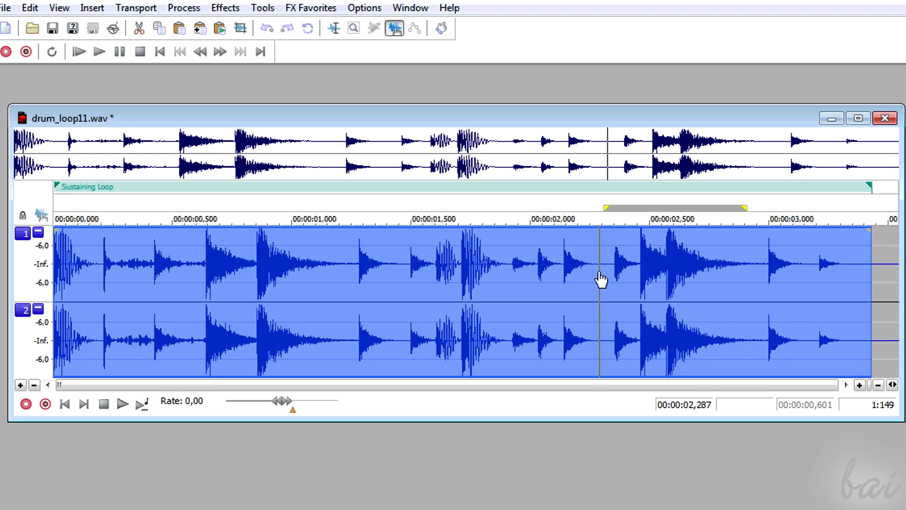
pyautogui.hotkey('shift', 'End')
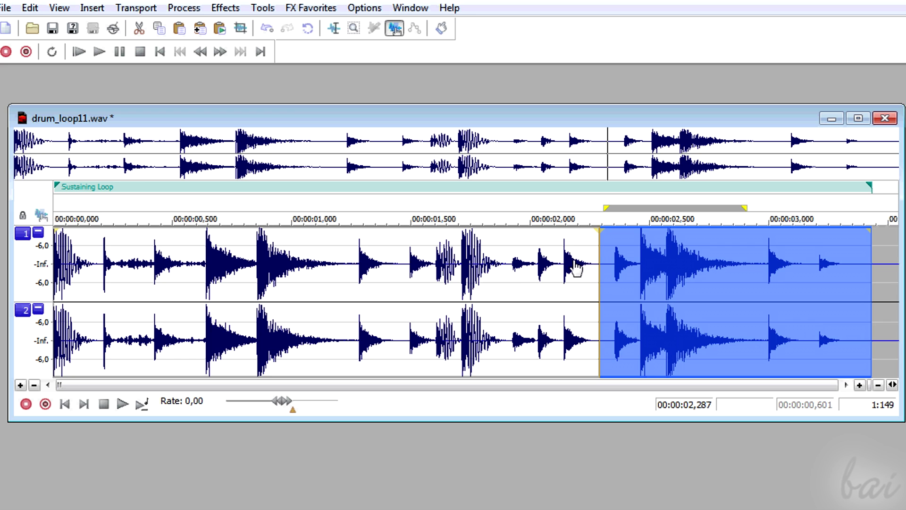
# - Toggle between the earlier and later events, then slide the later one left to overlap the first
pyautogui.hotkey('shift', 'Home')
pyautogui.hotkey('shift', 'End')
pyautogui.hotkey('shift', 'Home')
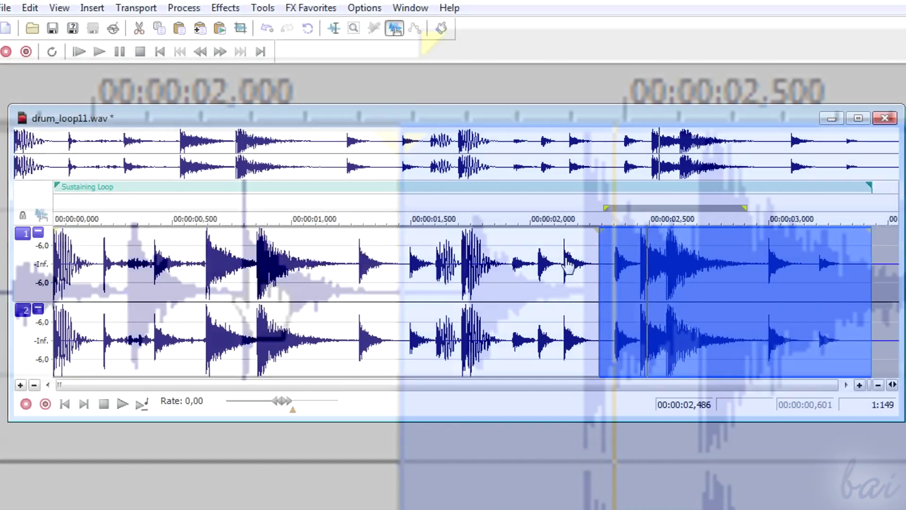
pyautogui.hotkey('shift', 'Home')
pyautogui.doubleClick(660, 285)
pyautogui.moveTo(747, 293); pyautogui.dragTo(613, 304)
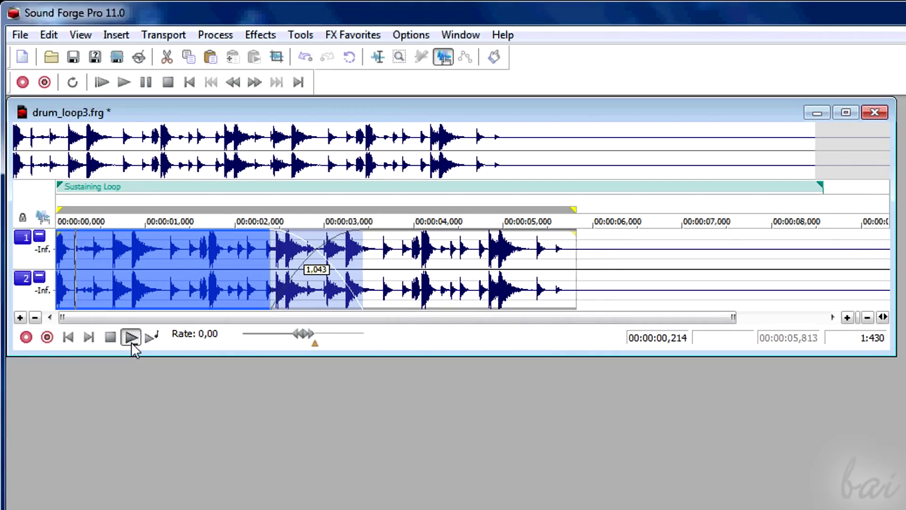
# - Play the crossfaded loop and change the crossfade's curve shape
pyautogui.click(131, 342)
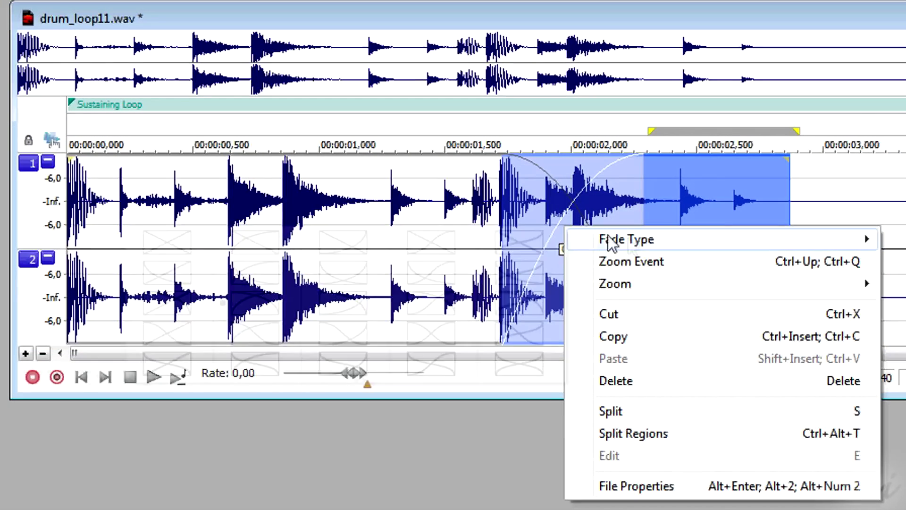
pyautogui.moveTo(590, 241)
pyautogui.click(173, 255)
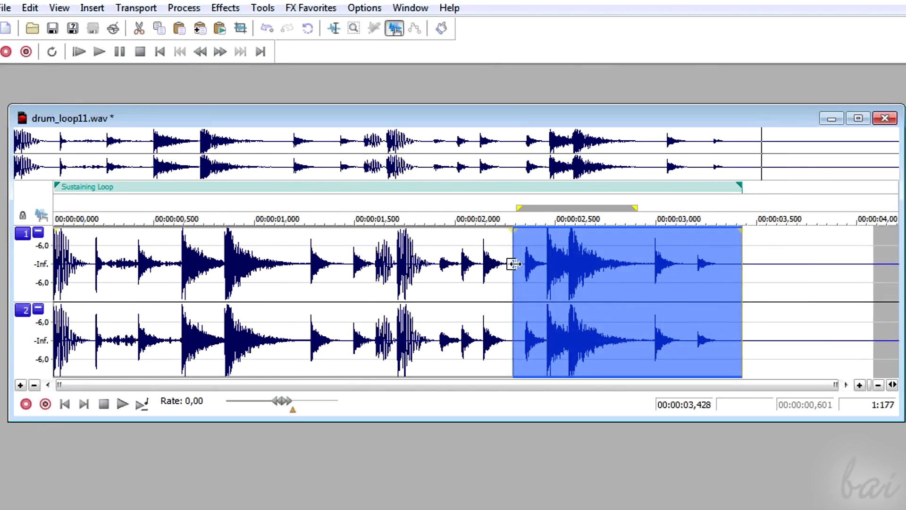
# - Select the section and add a fade-in at its start using the first fade curve
pyautogui.click(514, 264)
pyautogui.moveTo(514, 264); pyautogui.dragTo(517, 230)
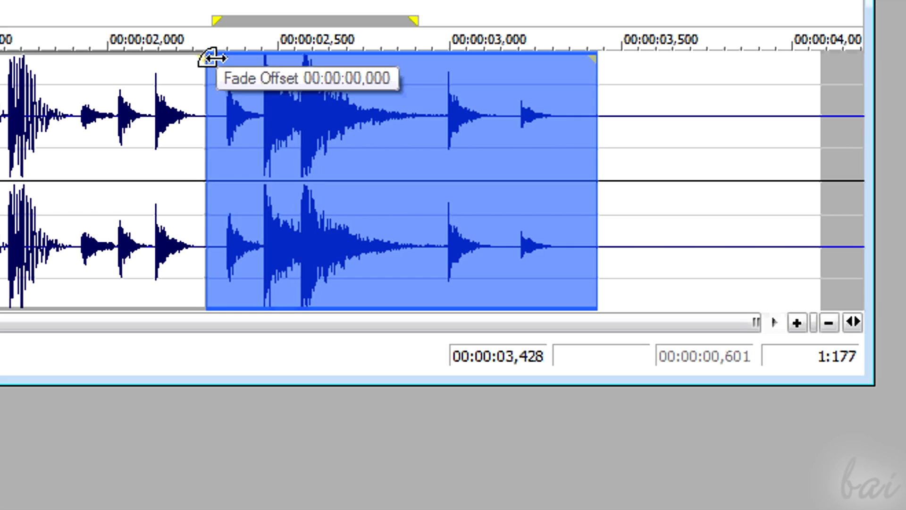
pyautogui.moveTo(208, 56); pyautogui.dragTo(364, 125)
pyautogui.rightClick(356, 123)
pyautogui.moveTo(667, 152)
pyautogui.click(828, 161)
# - Adjust the fade-in length and lower the section's gain to -9,13 dB
pyautogui.moveTo(391, 66); pyautogui.dragTo(307, 61)
pyautogui.moveTo(647, 236)
pyautogui.moveTo(647, 236)
pyautogui.mouseDown()
pyautogui.moveTo(643, 358)
pyautogui.moveTo(647, 226)
pyautogui.mouseUp()
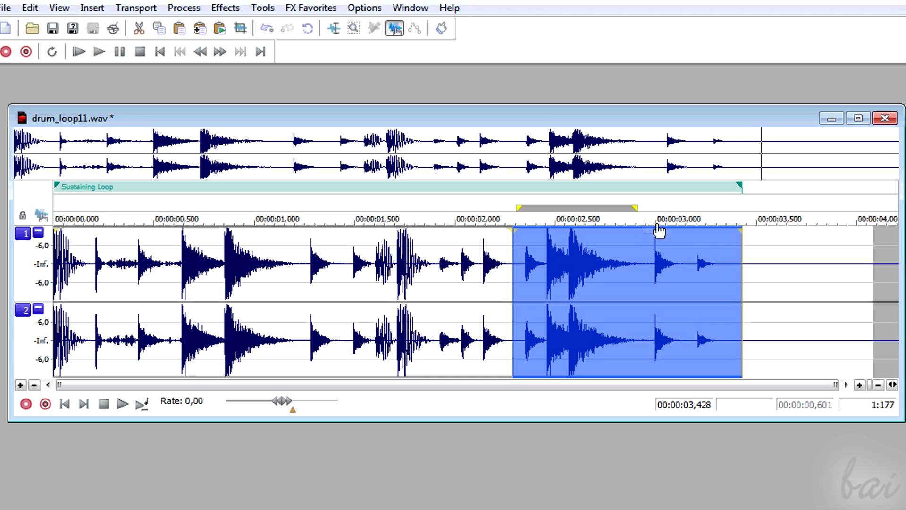
pyautogui.rightClick(628, 292)
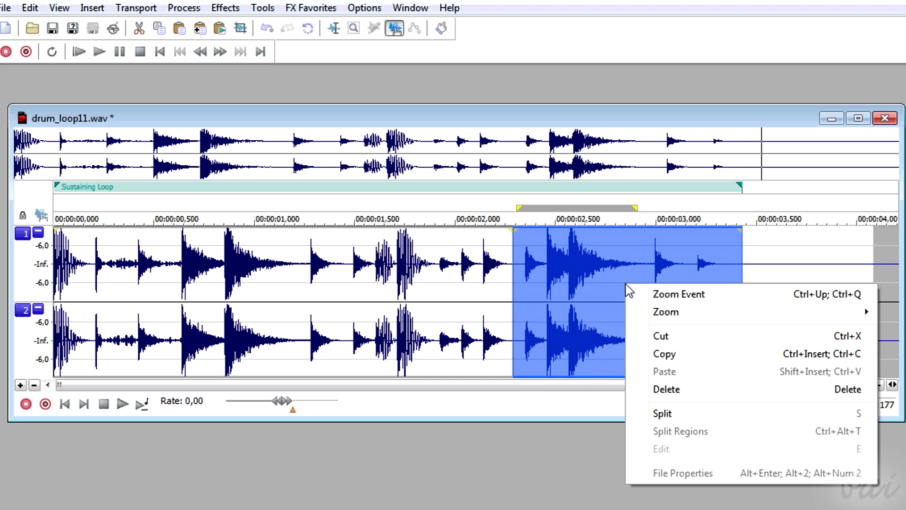
pyautogui.click(661, 331)
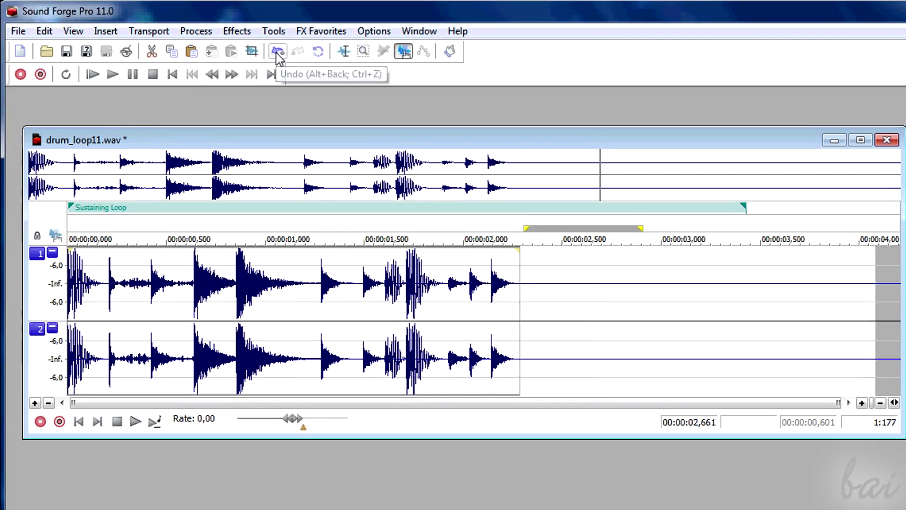
pyautogui.click(277, 53)
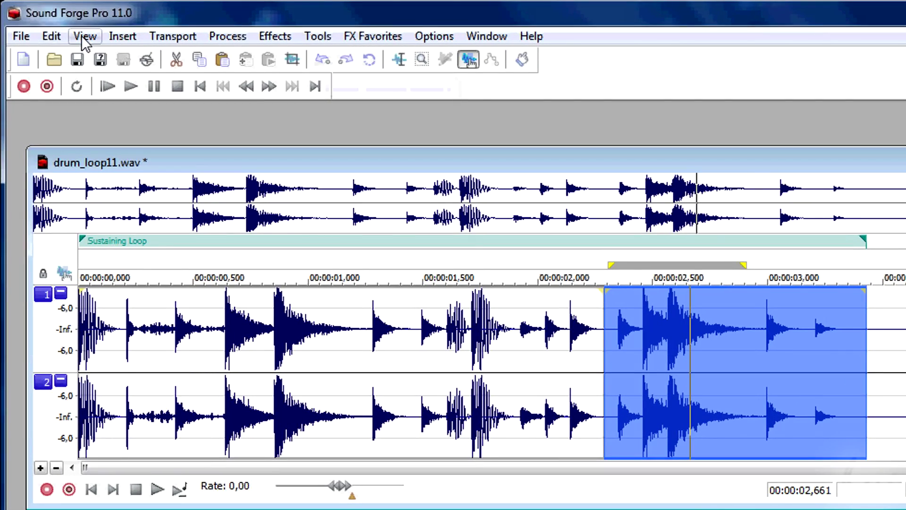
pyautogui.click(82, 35)
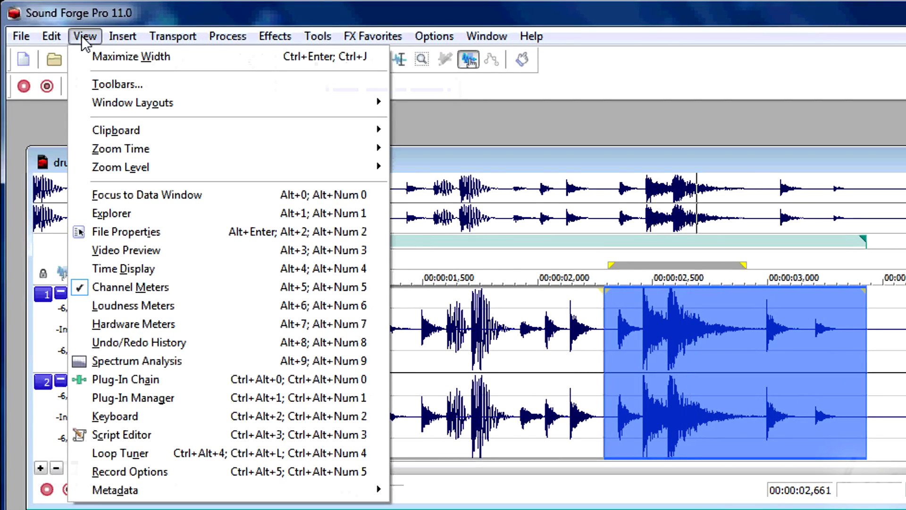
pyautogui.click(177, 341)
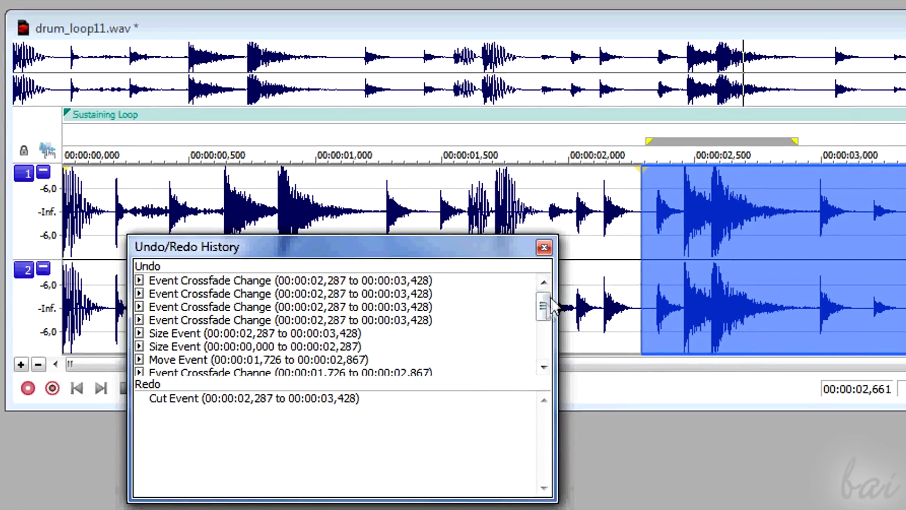
pyautogui.moveTo(547, 304); pyautogui.dragTo(544, 334)
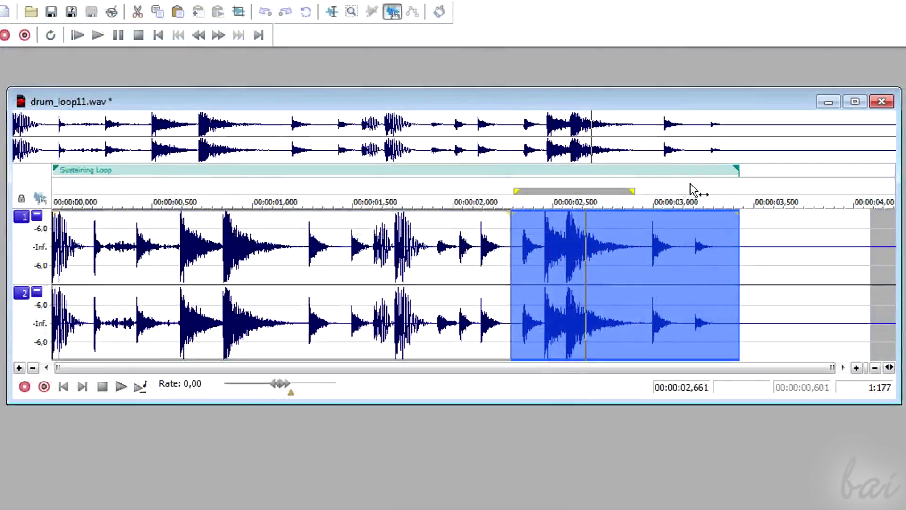
pyautogui.click(437, 189)
# - Insert marker 1 at 00:00:01,914, then drag it off the marker bar
pyautogui.rightClick(440, 186)
pyautogui.moveTo(515, 282)
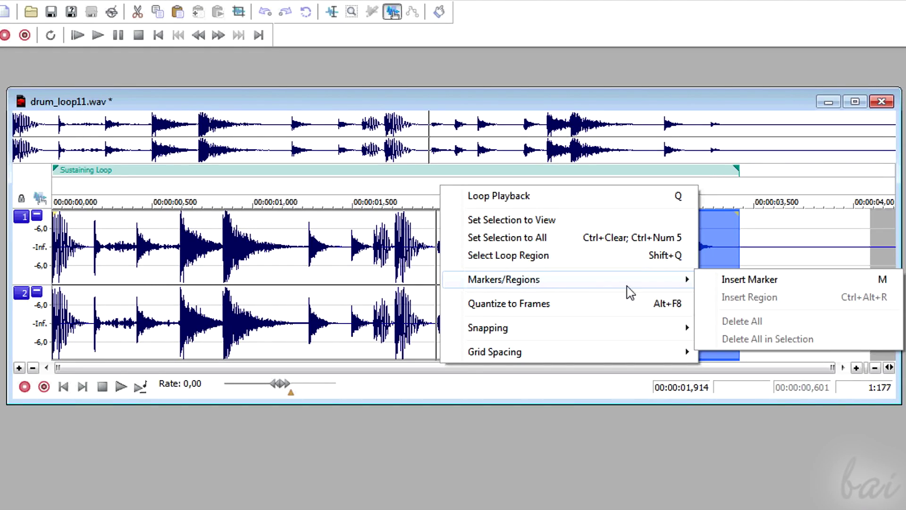
pyautogui.click(737, 278)
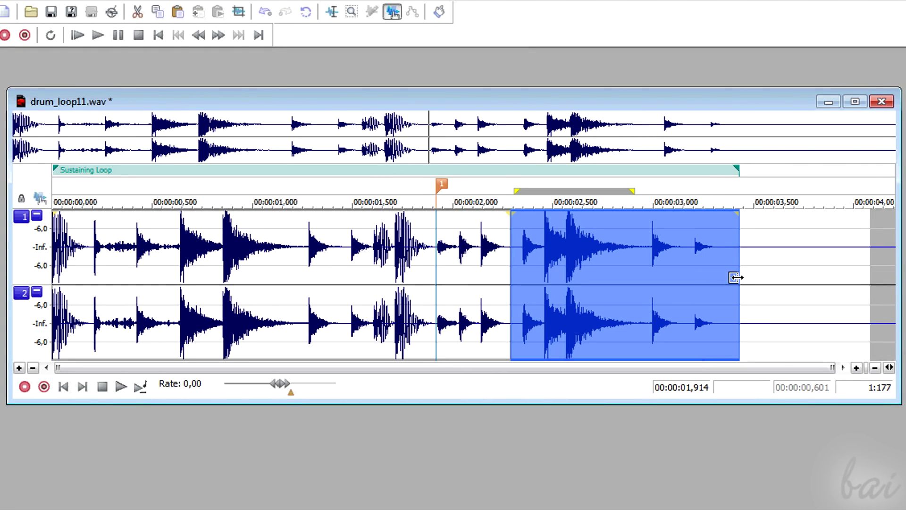
pyautogui.moveTo(441, 186)
pyautogui.mouseDown()
pyautogui.moveTo(376, 192)
pyautogui.moveTo(449, 190)
pyautogui.mouseUp()
# - Turn the 1,577–2,002 span into region 1
pyautogui.rightClick(439, 191)
pyautogui.click(491, 201)
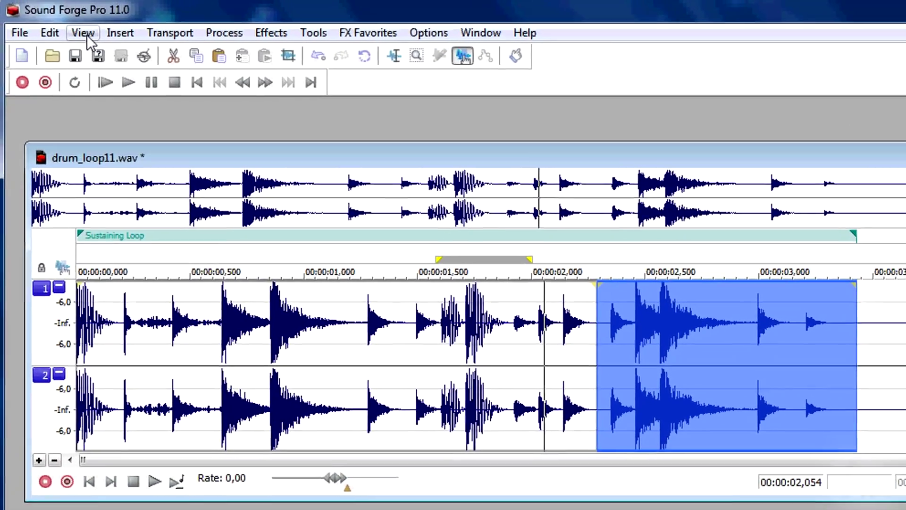
pyautogui.click(58, 0)
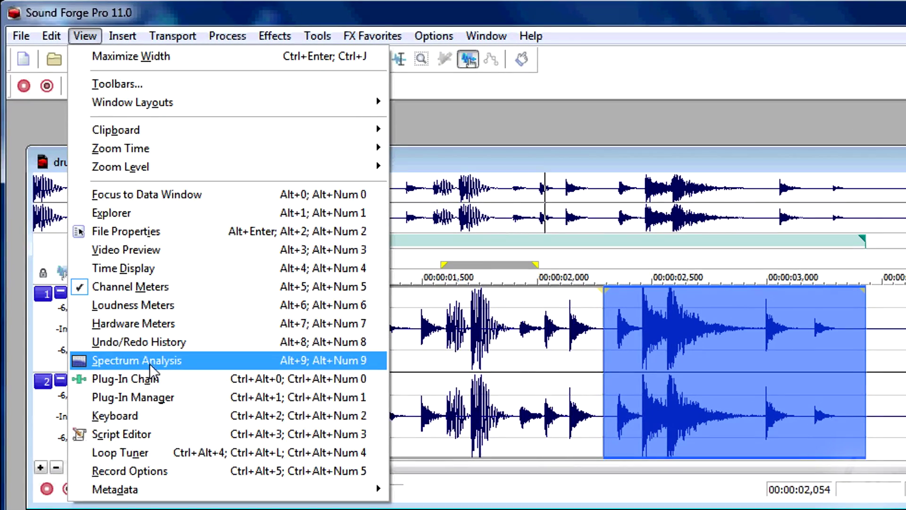
# - Open Spectrum Analysis, enable real-time monitoring, and shift the top graph to 3,900–3,940 Hz
pyautogui.click(215, 362)
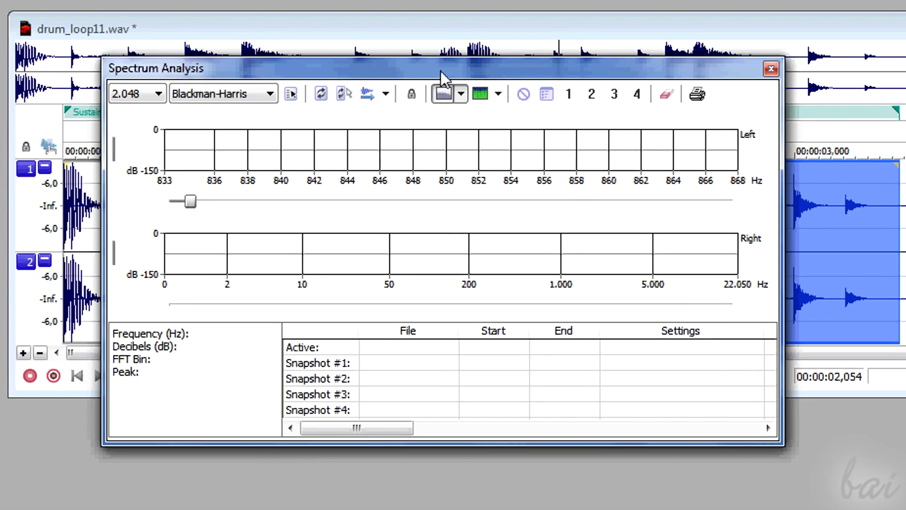
pyautogui.moveTo(440, 70); pyautogui.dragTo(390, 129)
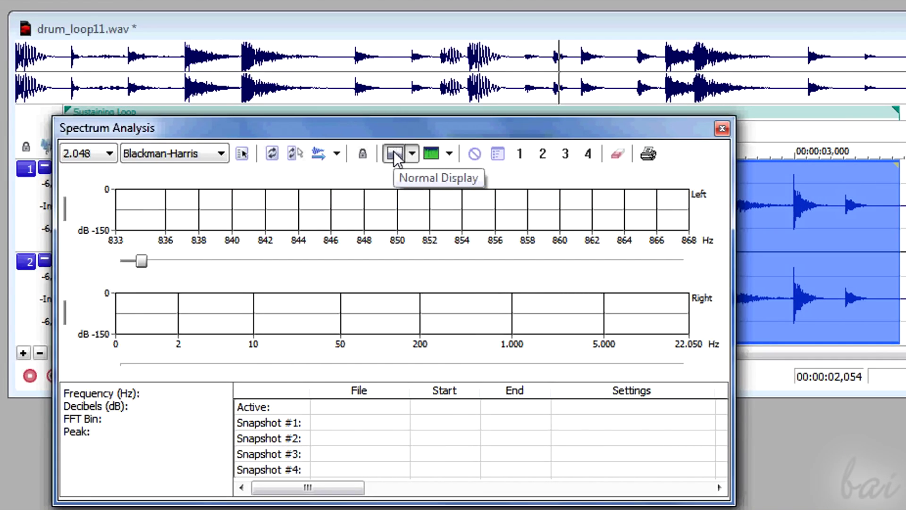
pyautogui.click(318, 153)
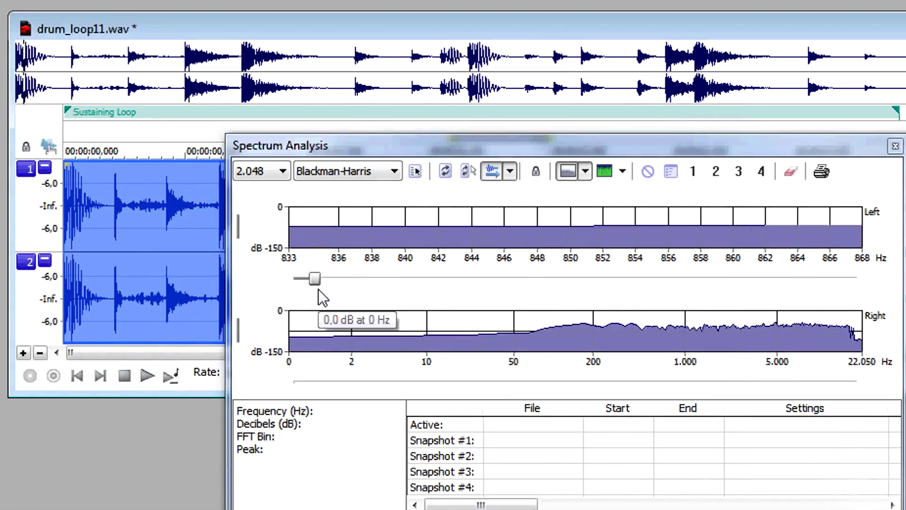
pyautogui.click(338, 280)
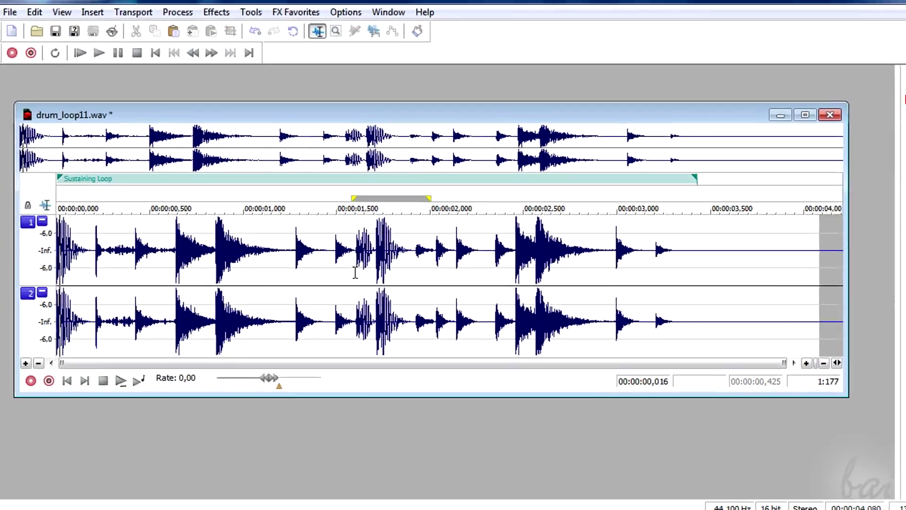
pyautogui.rightClick(342, 274)
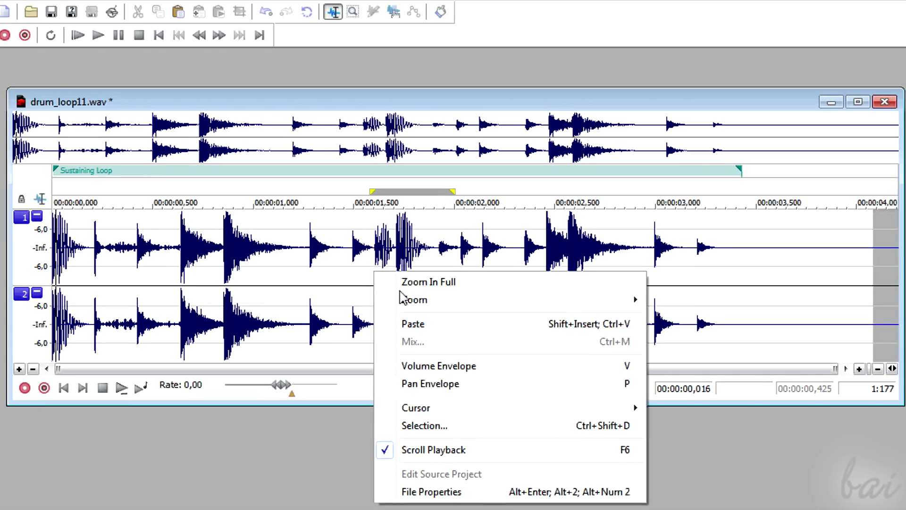
# - Add a pan envelope and drag it from full left and right back to centre during playback
pyautogui.click(439, 384)
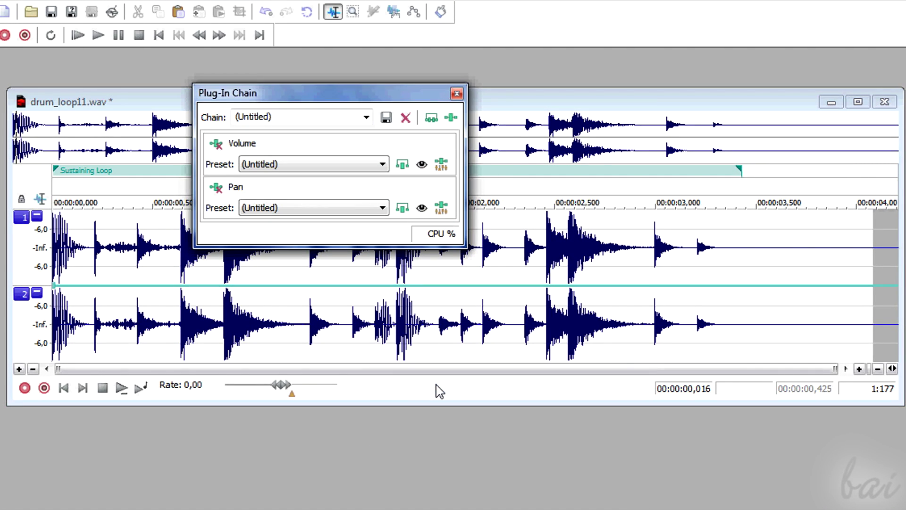
pyautogui.press('space')
pyautogui.moveTo(478, 212); pyautogui.dragTo(470, 286)
pyautogui.moveTo(467, 366); pyautogui.dragTo(479, 291)
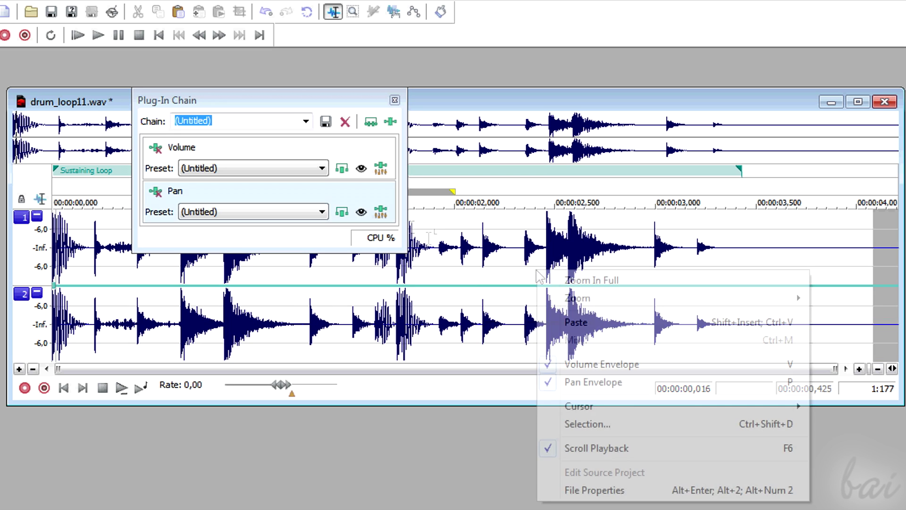
pyautogui.rightClick(537, 285)
# - Adjust the volume envelope up to 6,0 dB, then down to about 1,1 dB, during playback
pyautogui.click(121, 388)
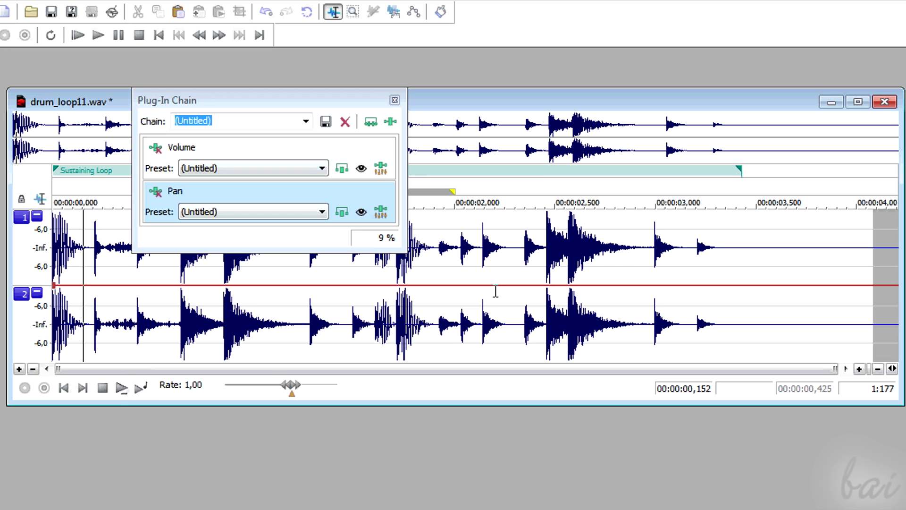
pyautogui.moveTo(495, 286); pyautogui.dragTo(502, 195)
pyautogui.moveTo(500, 232); pyautogui.dragTo(454, 291)
pyautogui.click(122, 387)
pyautogui.click(122, 387)
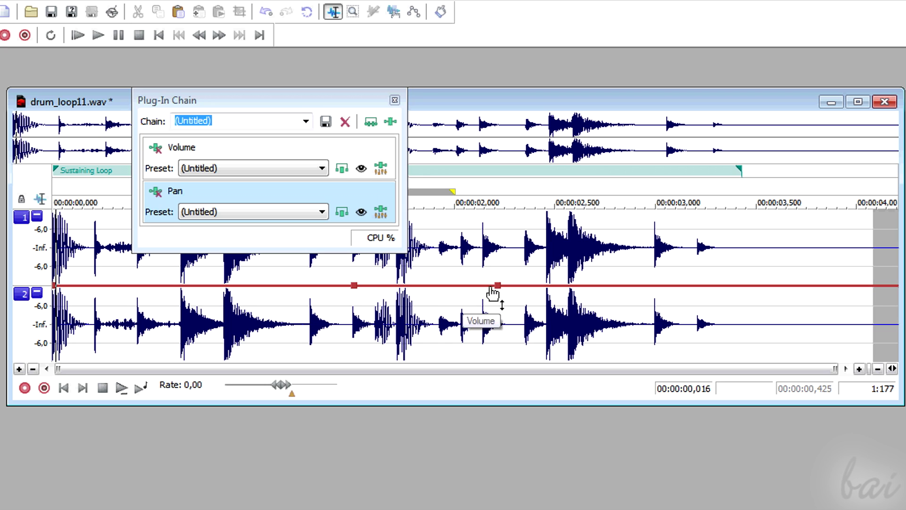
pyautogui.press('space')
# - Raise the volume envelope to 3,0 dB, then add a point pulled down into a fade-out
pyautogui.moveTo(504, 278); pyautogui.dragTo(505, 230)
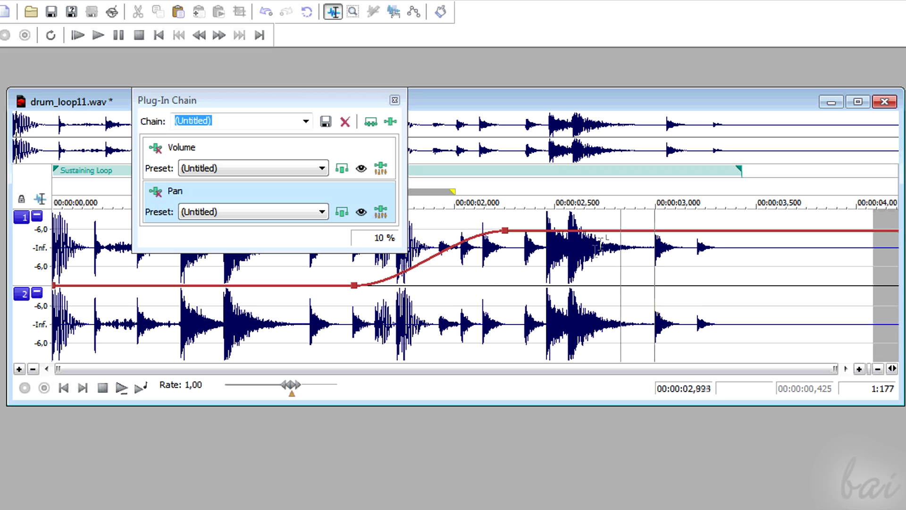
pyautogui.doubleClick(631, 238)
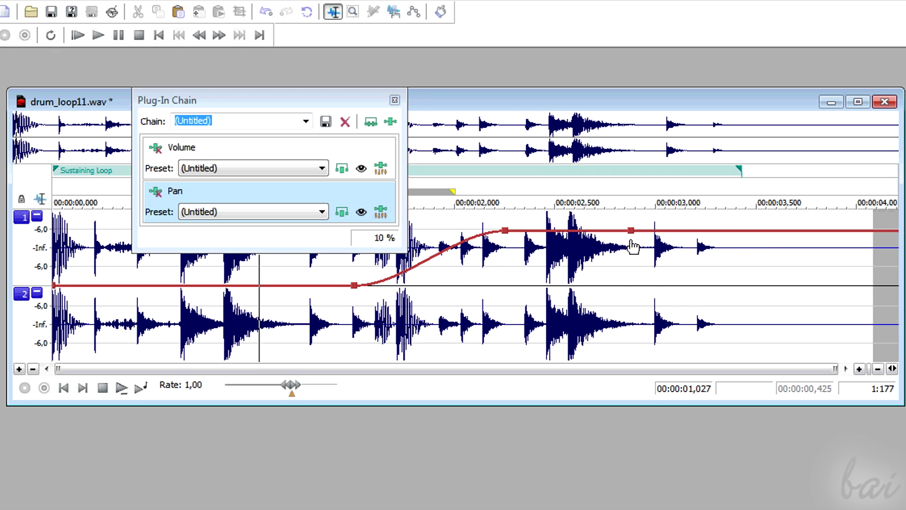
pyautogui.moveTo(631, 231); pyautogui.dragTo(617, 344)
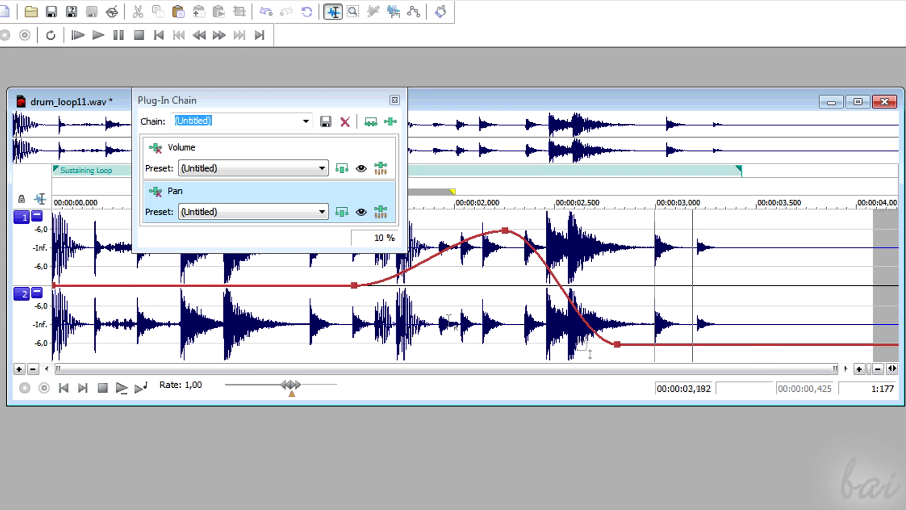
pyautogui.press('space')
# - Make a fast fade after the peak, delete all envelope points, and toggle the chain's Bypass off and on
pyautogui.rightClick(505, 231)
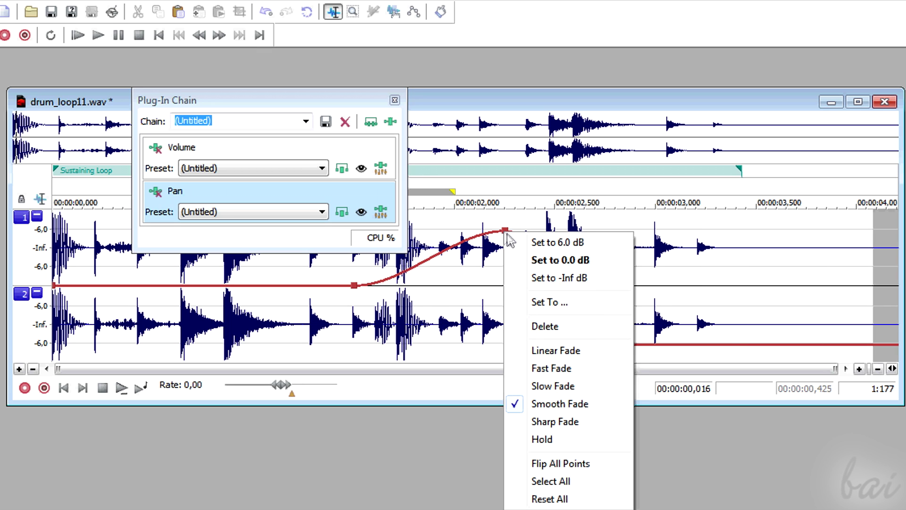
pyautogui.click(550, 369)
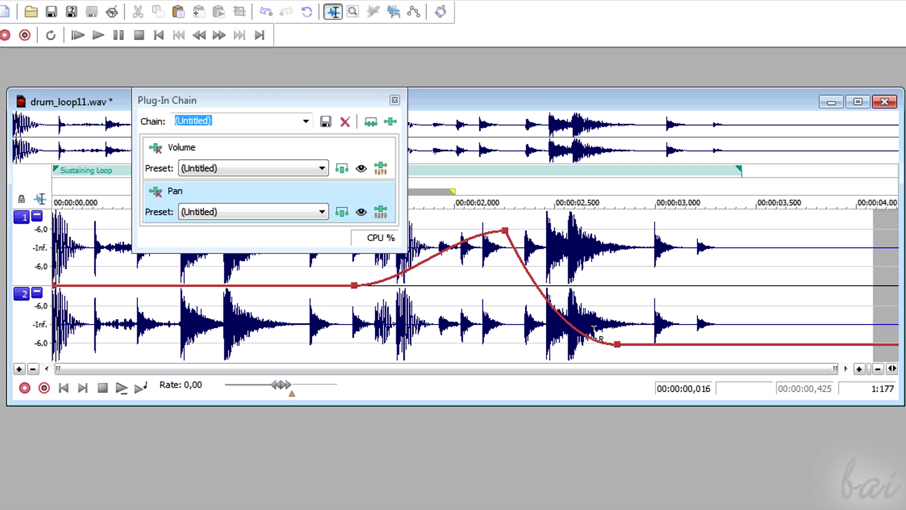
pyautogui.rightClick(505, 232)
pyautogui.click(549, 326)
pyautogui.doubleClick(607, 344)
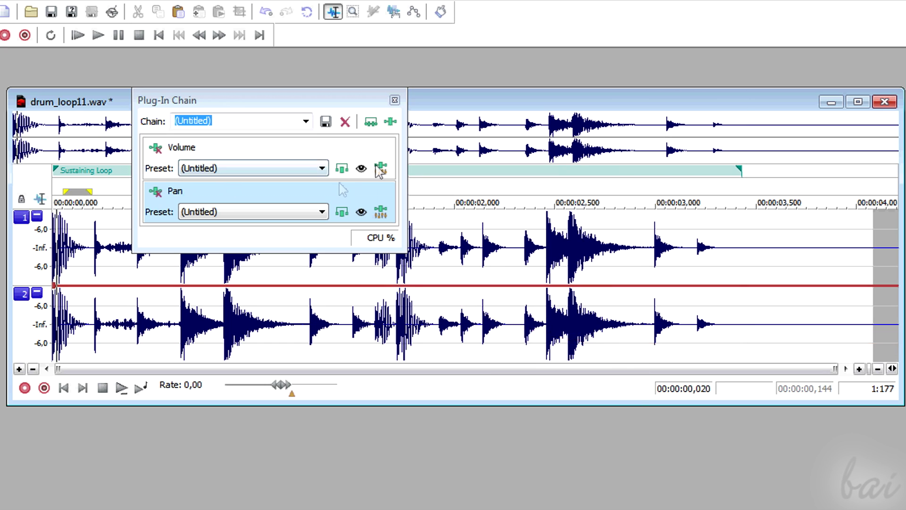
pyautogui.click(371, 126)
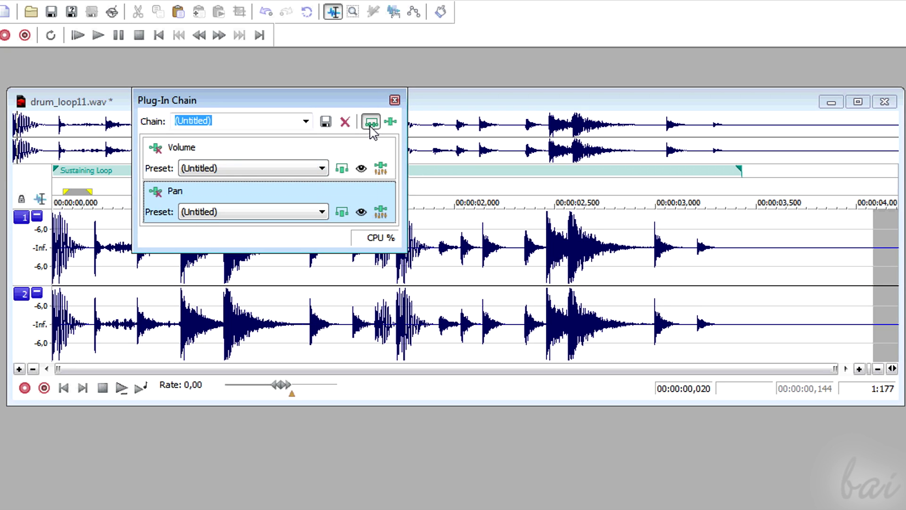
pyautogui.click(370, 127)
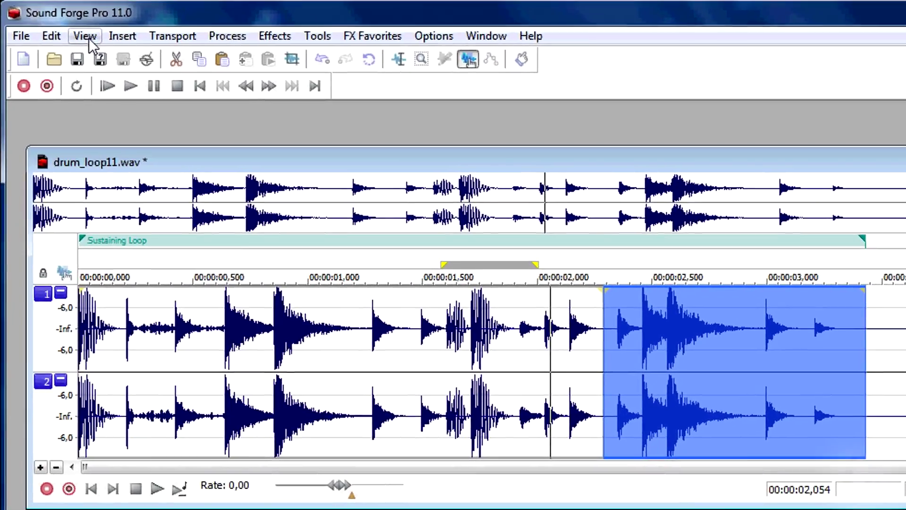
# - Add Flange/Wah-Wah to the plug-in chain, view its Flange settings, and select 0,509–1,5 s of the loop
pyautogui.click(85, 36)
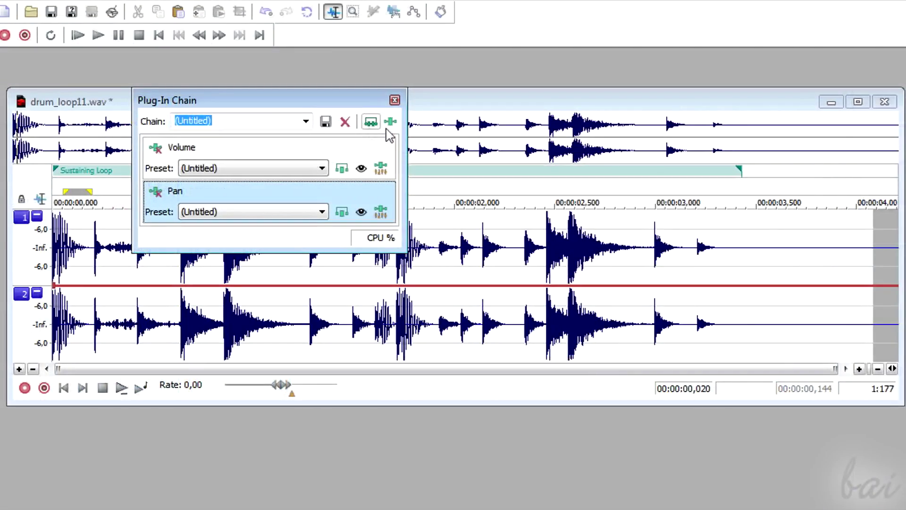
pyautogui.click(390, 123)
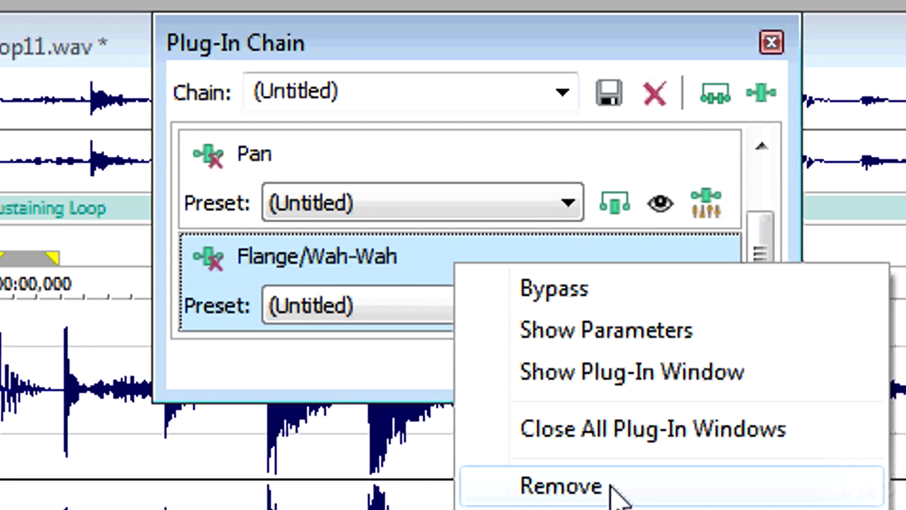
pyautogui.click(610, 486)
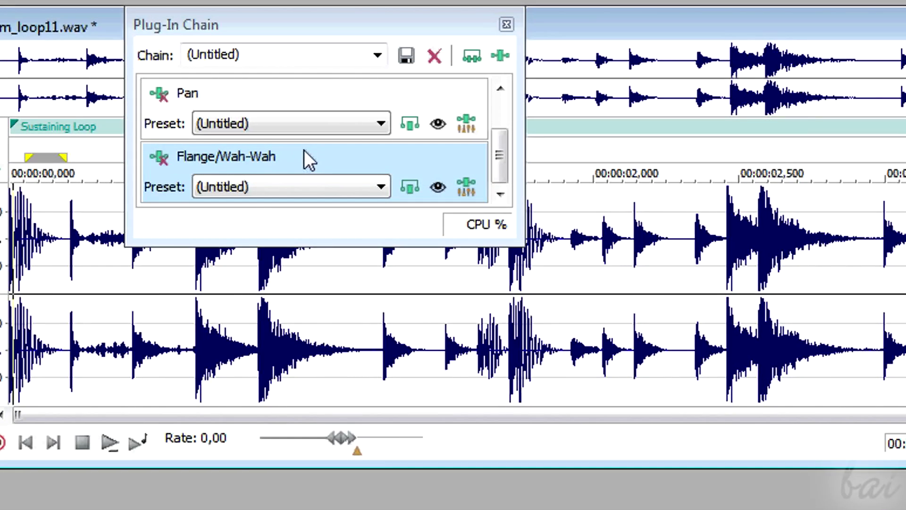
pyautogui.rightClick(303, 149)
pyautogui.click(409, 216)
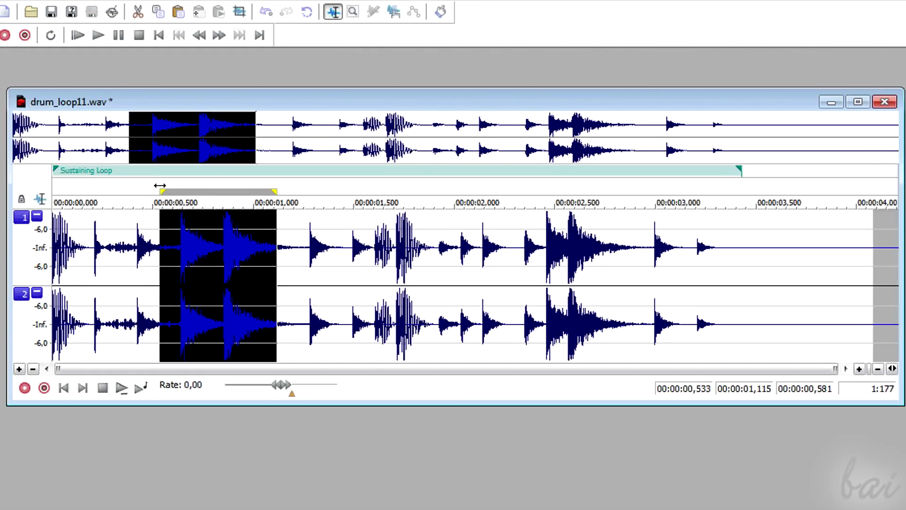
pyautogui.moveTo(160, 185); pyautogui.dragTo(353, 199)
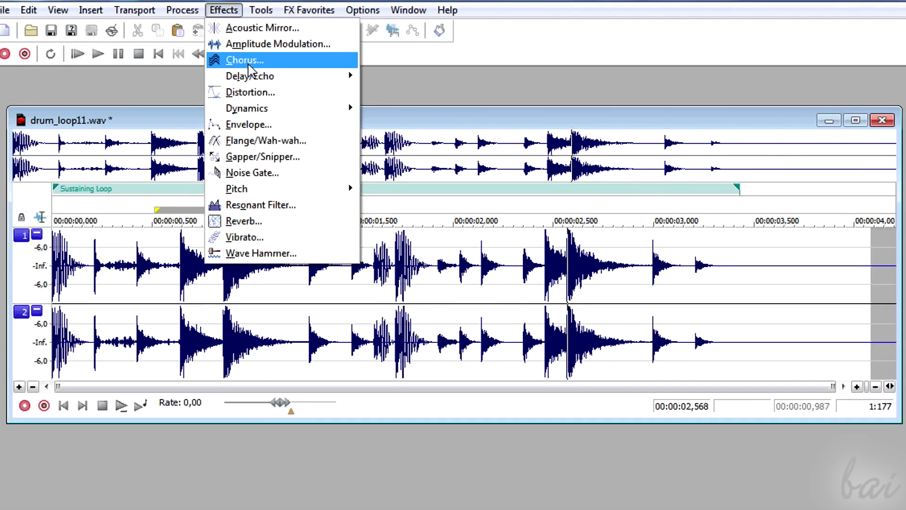
# - Apply Chorus to the selection (dry -6,0 dB, chorus -4,4 dB, 40,0 ms delay)
pyautogui.click(248, 62)
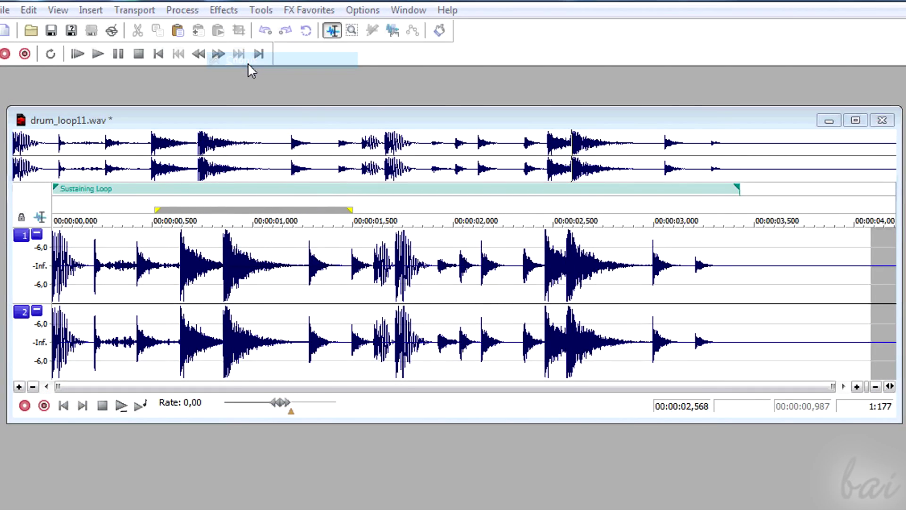
pyautogui.moveTo(423, 96); pyautogui.dragTo(551, 152)
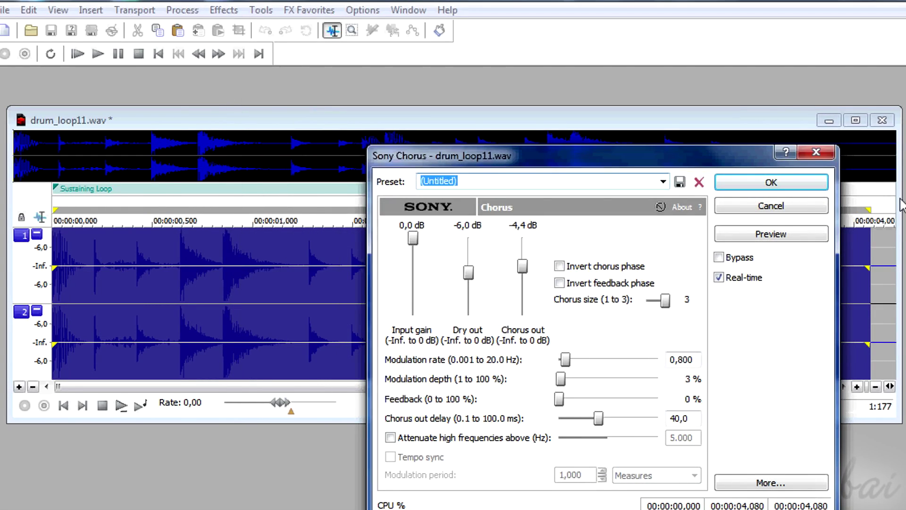
pyautogui.click(794, 188)
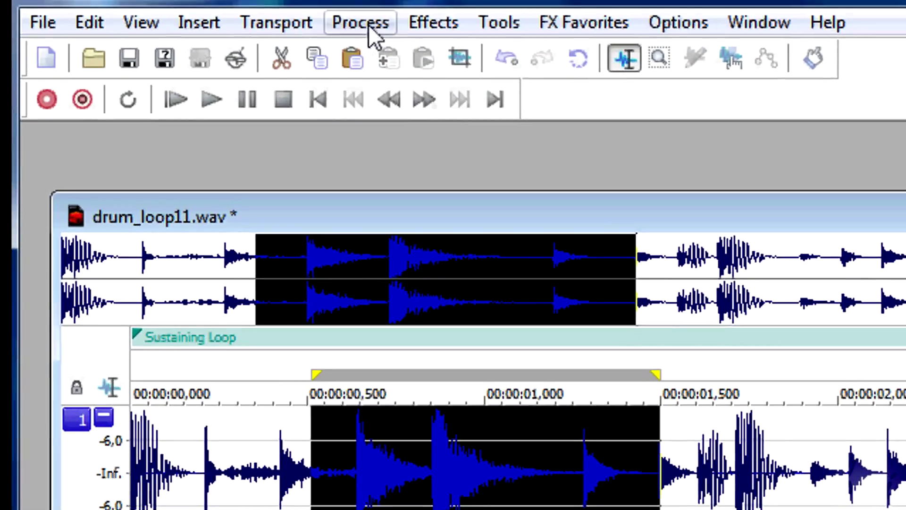
# - Apply Chorus again to the whole loop from the Effects menu and play the result
pyautogui.click(340, 19)
pyautogui.moveTo(452, 24)
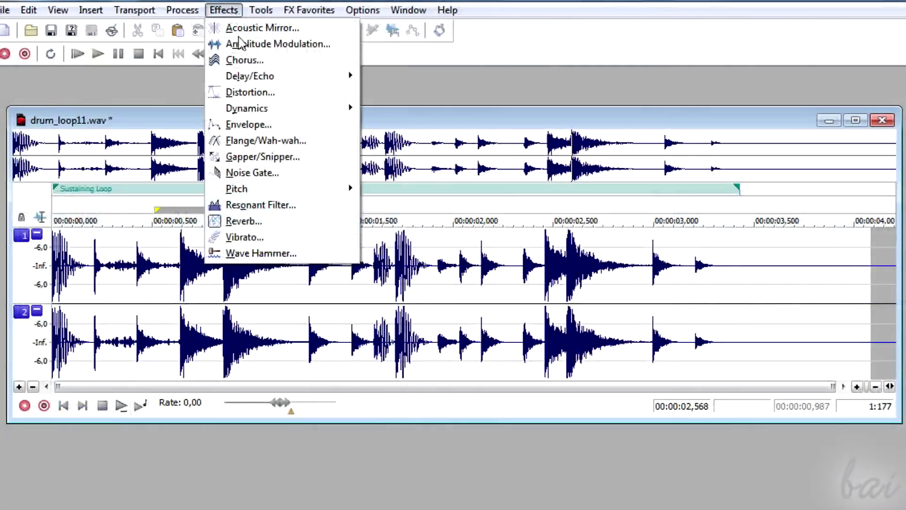
pyautogui.click(470, 110)
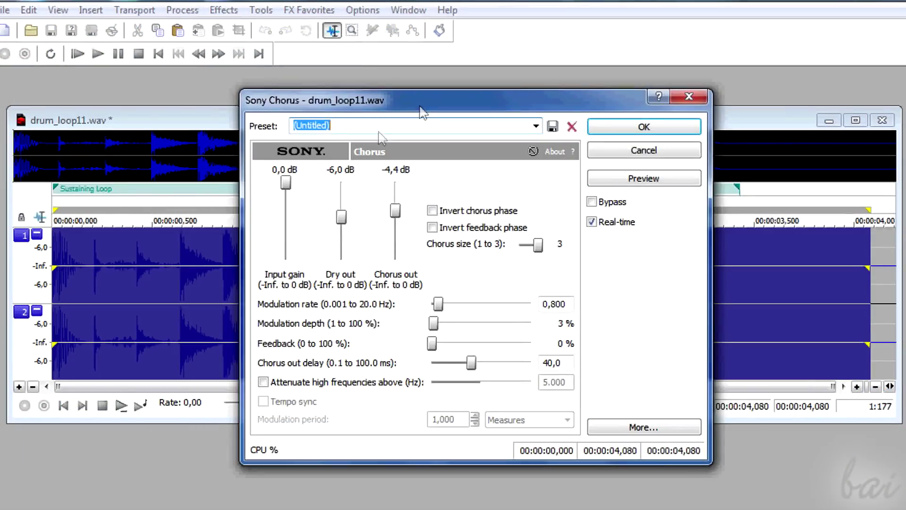
pyautogui.moveTo(423, 112); pyautogui.dragTo(550, 168)
pyautogui.click(792, 187)
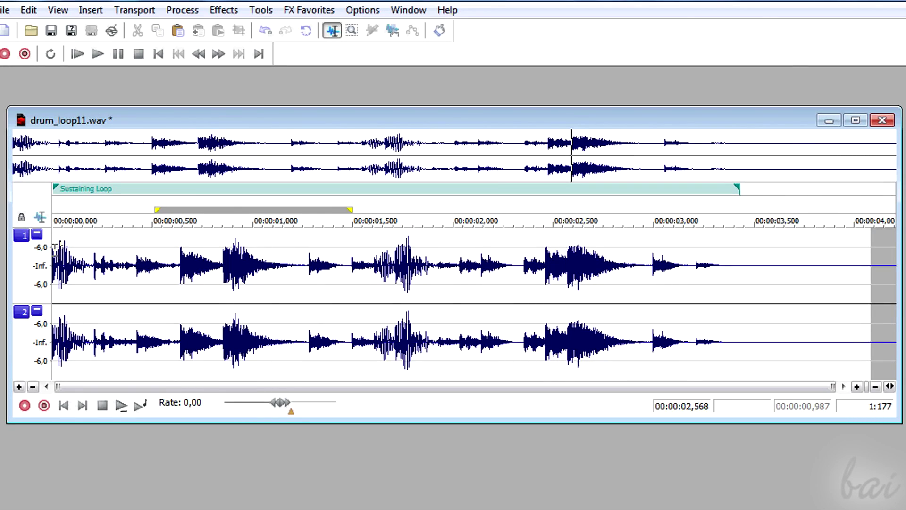
pyautogui.press('space')
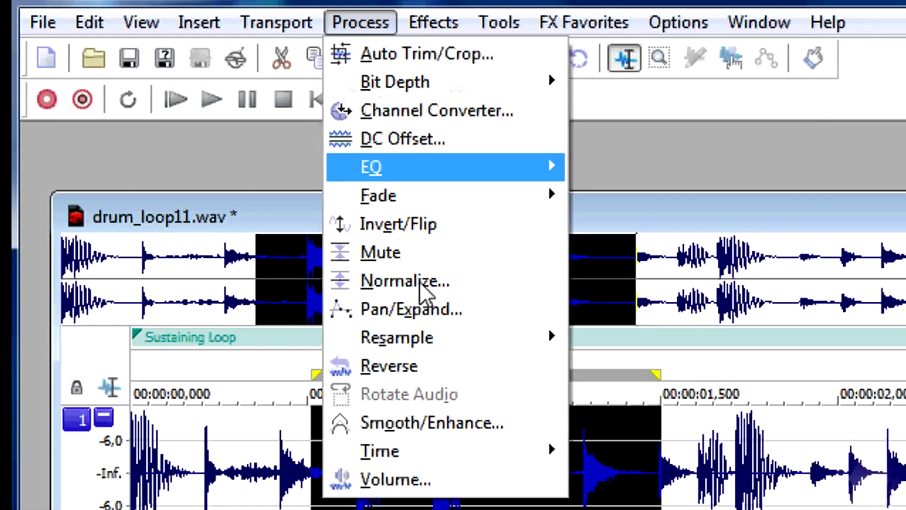
pyautogui.moveTo(424, 452)
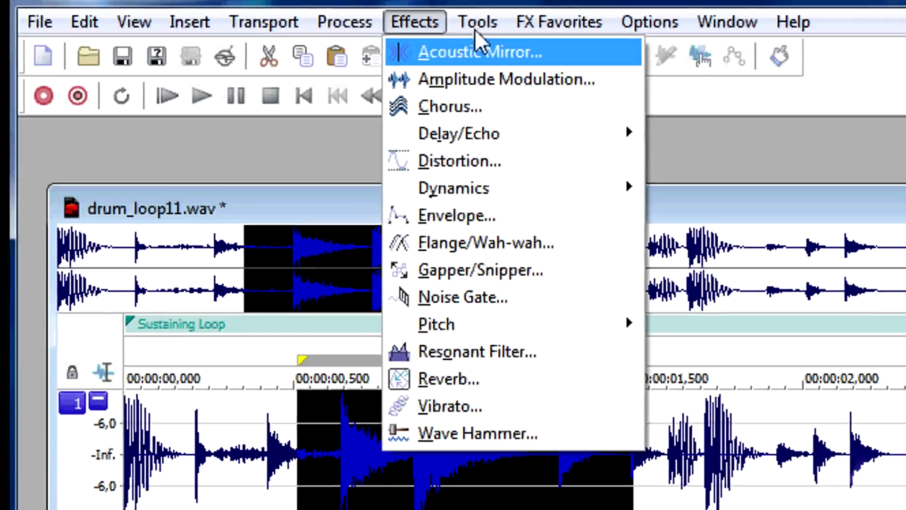
pyautogui.moveTo(499, 22)
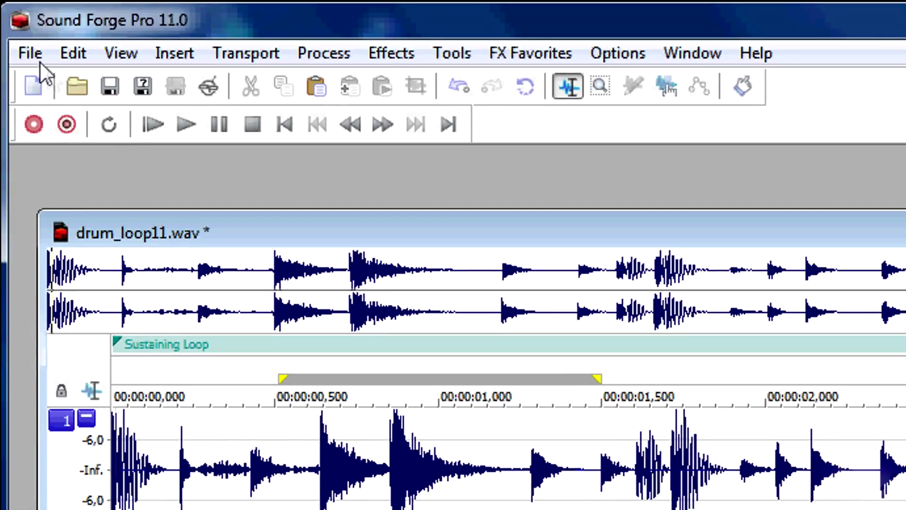
# - Attach the 1.avi video to drum_loop11.wav and save the project as Sound 1.frg
pyautogui.click(4, 11)
pyautogui.click(227, 422)
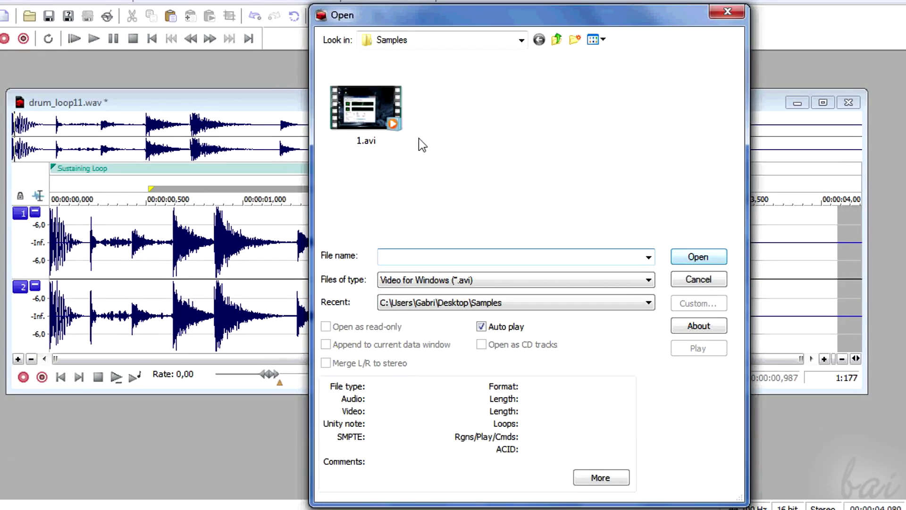
pyautogui.click(405, 136)
pyautogui.click(706, 261)
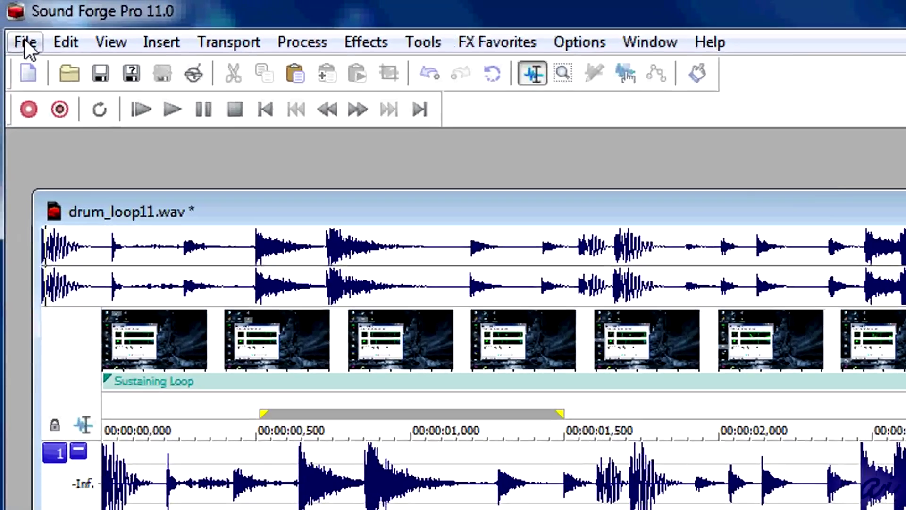
pyautogui.click(18, 4)
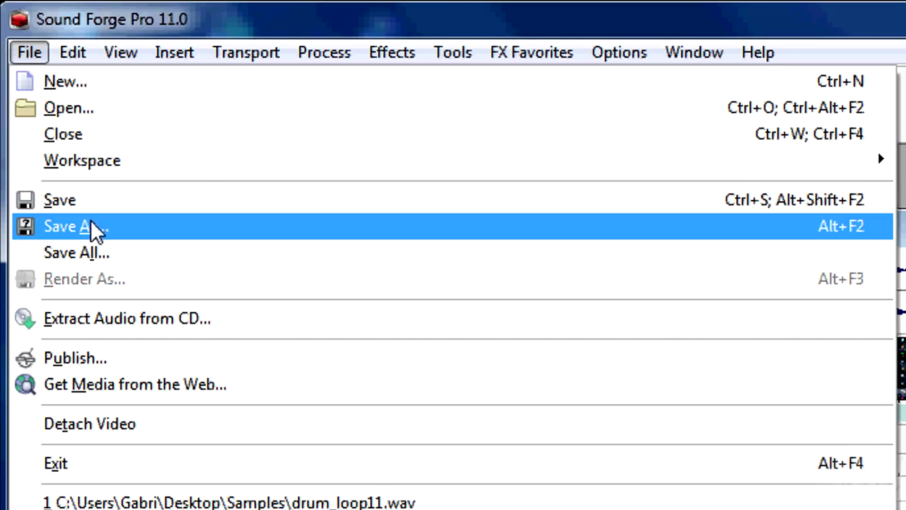
pyautogui.click(92, 226)
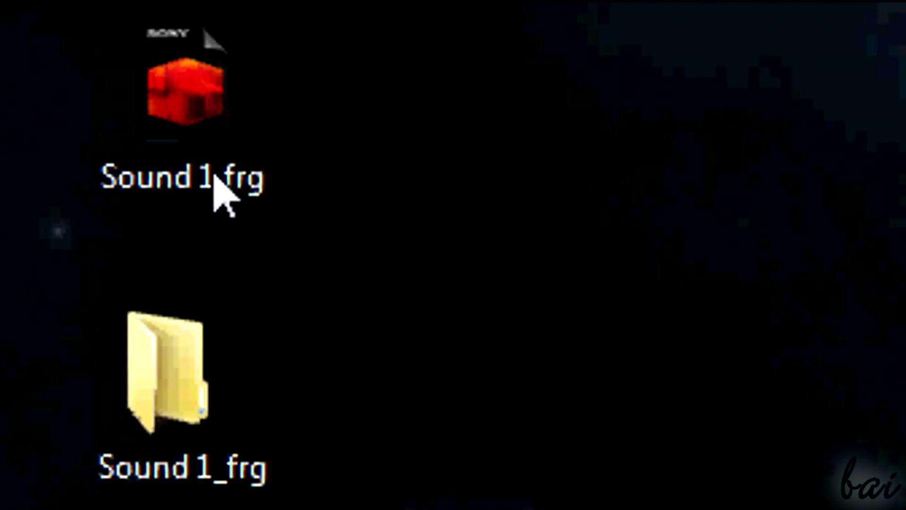
# - Inspect Sound 1.frg, view the eight files in its Sound 1_frg folder, then close the folder
pyautogui.click(243, 142)
pyautogui.moveTo(212, 142)
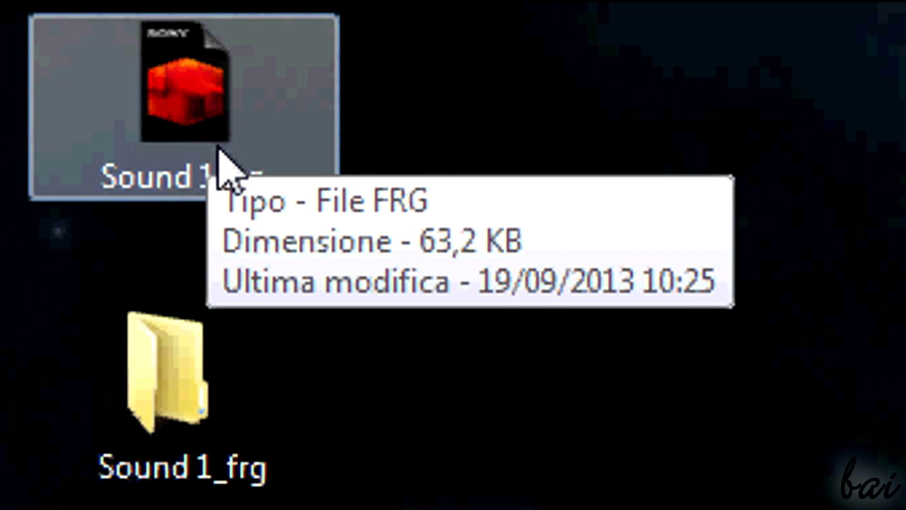
pyautogui.click(418, 383)
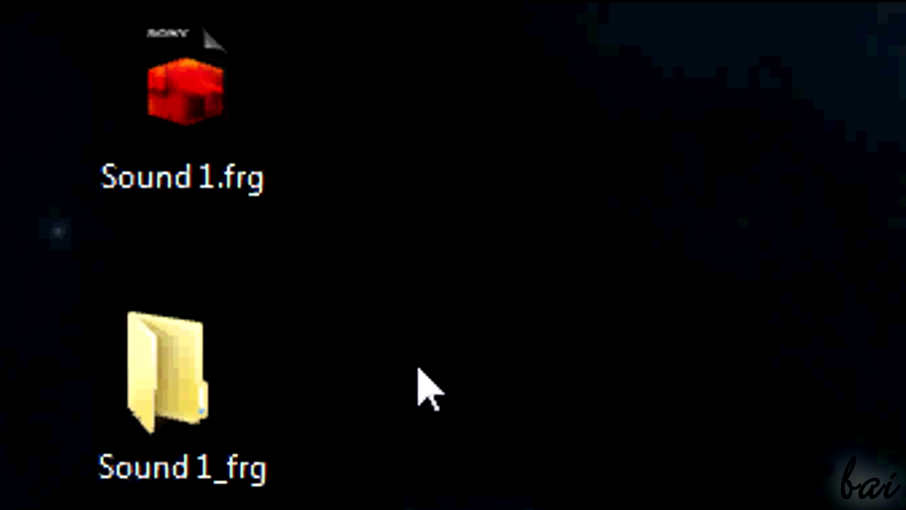
pyautogui.click(238, 429)
pyautogui.moveTo(243, 427)
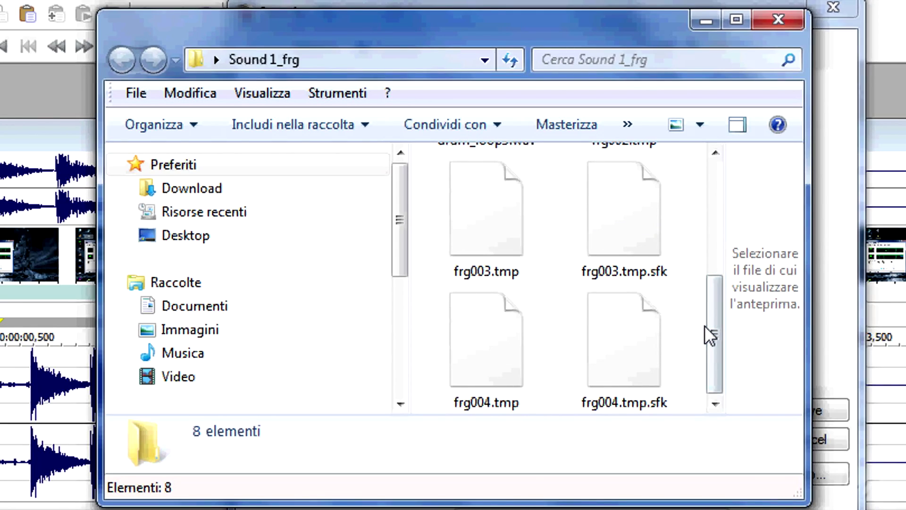
pyautogui.click(788, 29)
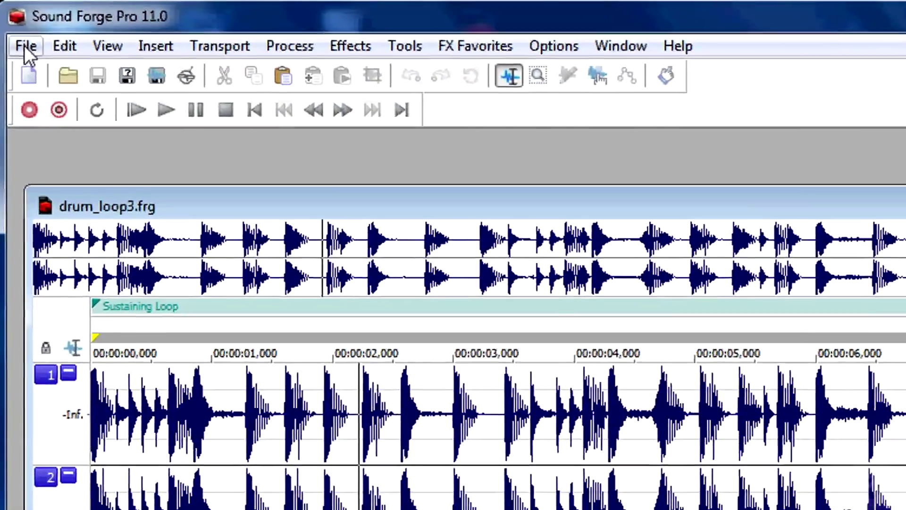
# - Render the drum_loop3 project to drum_loop3.wav in WAV format
pyautogui.click(24, 45)
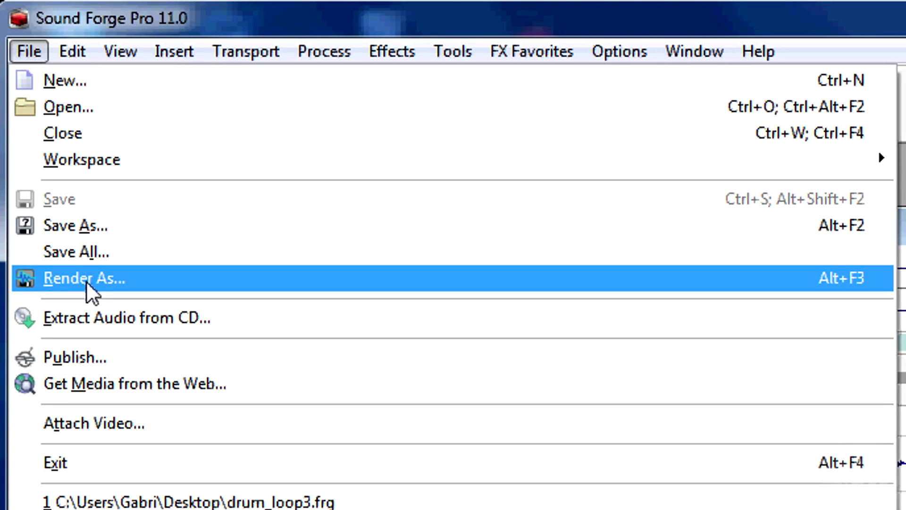
pyautogui.click(90, 279)
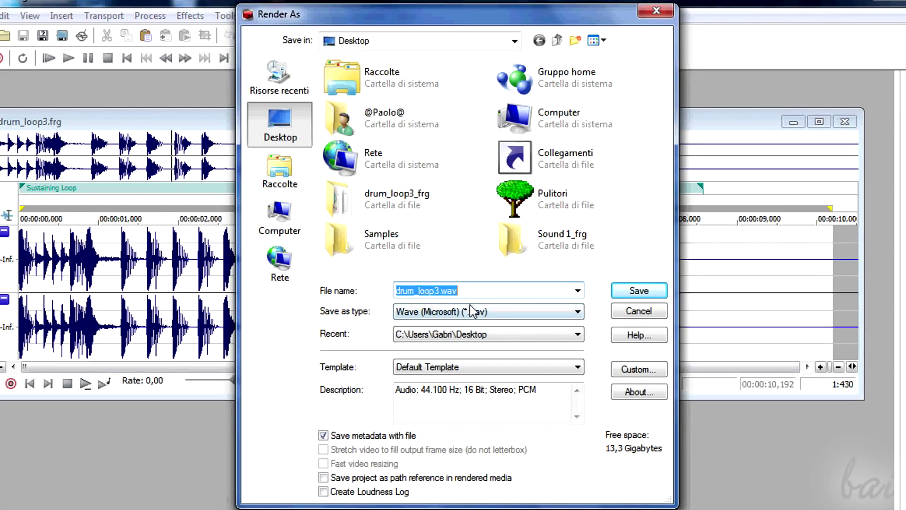
pyautogui.click(470, 306)
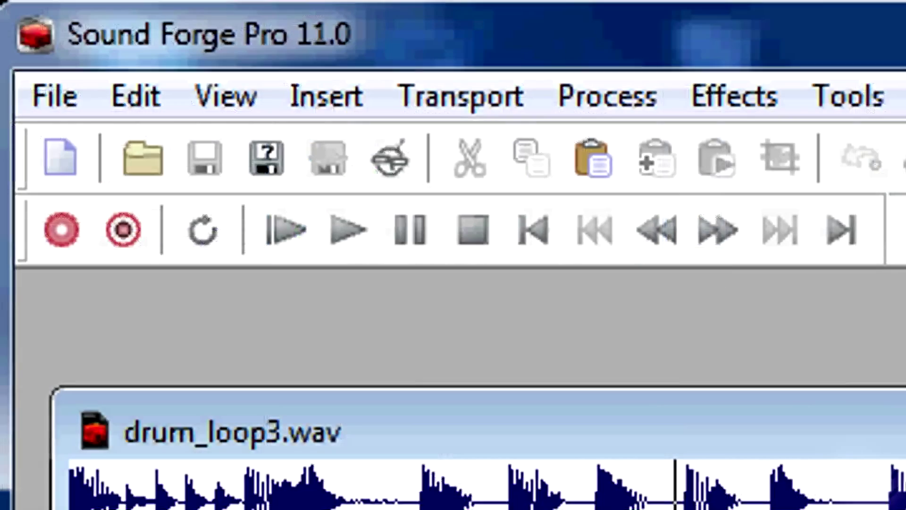
pyautogui.click(263, 162)
pyautogui.press('Return')
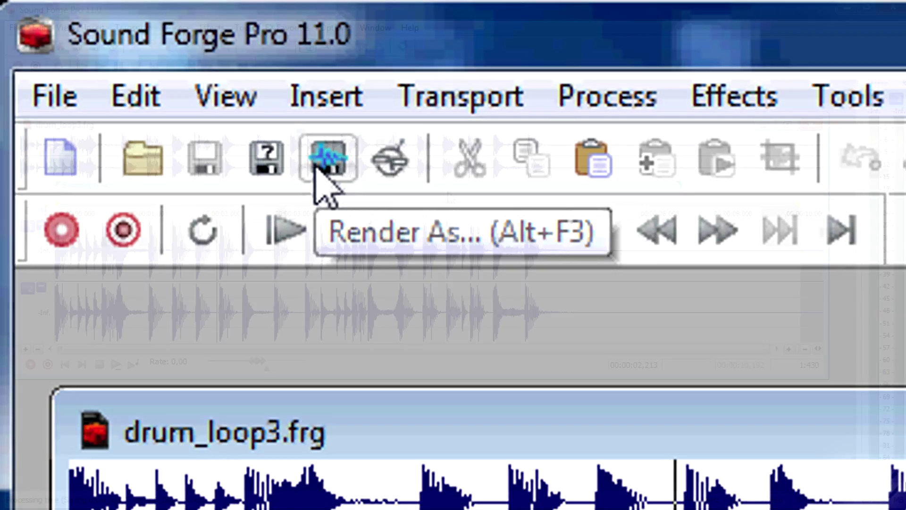